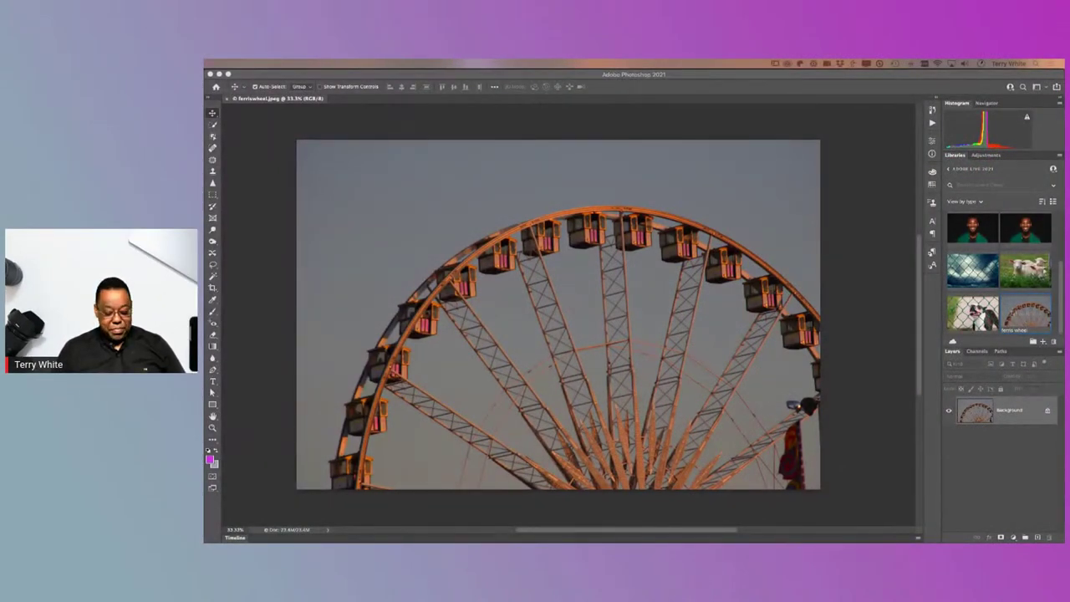
# Step: Quit Microsoft Outlook and Slack from the app switcher, then return to Photoshop
pyautogui.press('super+Tab')
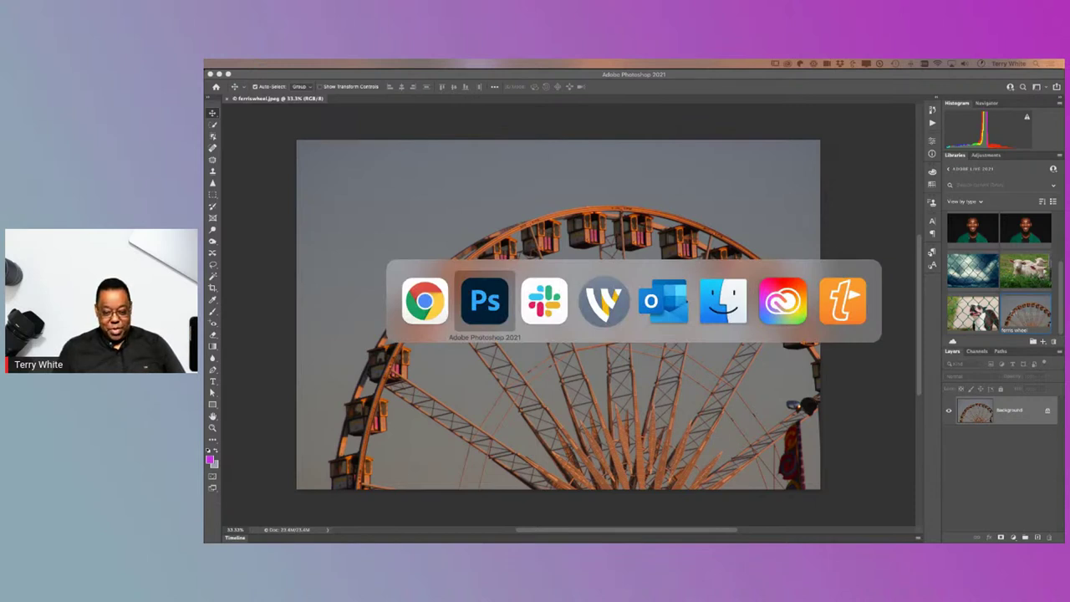
pyautogui.press('super+Tab')
pyautogui.press('super+Tab')
pyautogui.press('super+Tab')
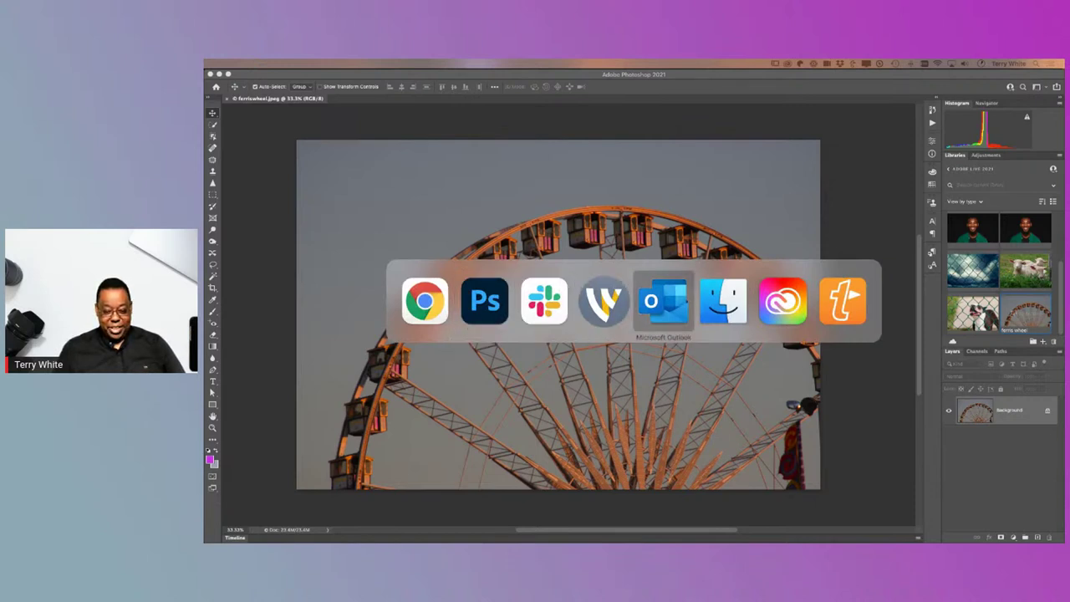
pyautogui.press('super+q')
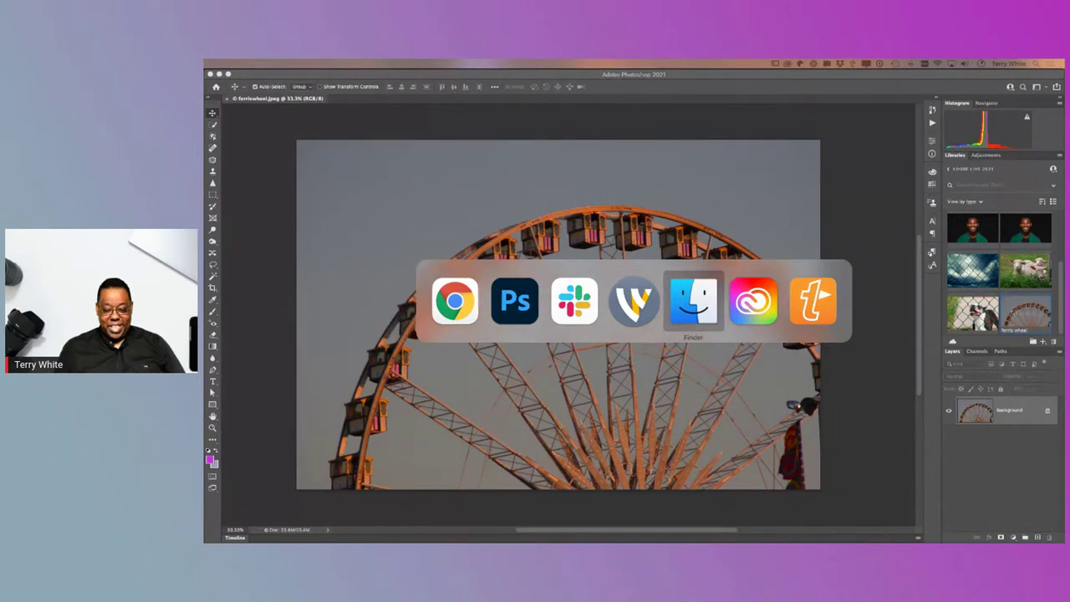
pyautogui.press('super+Tab')
pyautogui.press('super+Tab')
pyautogui.press('super+Tab')
pyautogui.press('super+Tab')
pyautogui.press('super+Tab')
pyautogui.press('super+q')
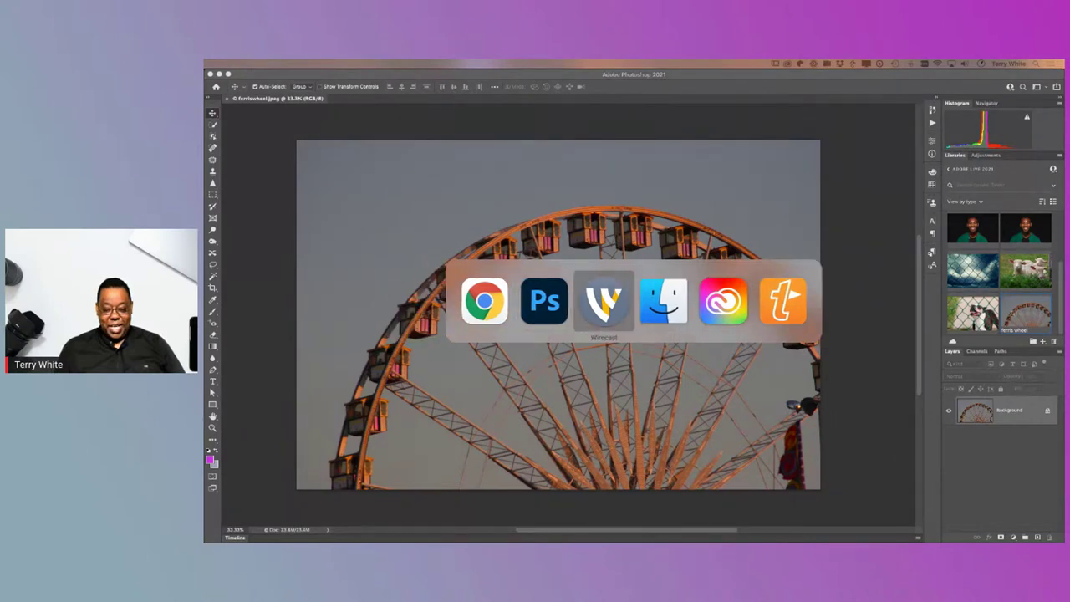
pyautogui.press('super+Tab')
pyautogui.press('super+Tab')
pyautogui.press('super+Tab')
pyautogui.press('super+Tab')
pyautogui.press('super+Tab')
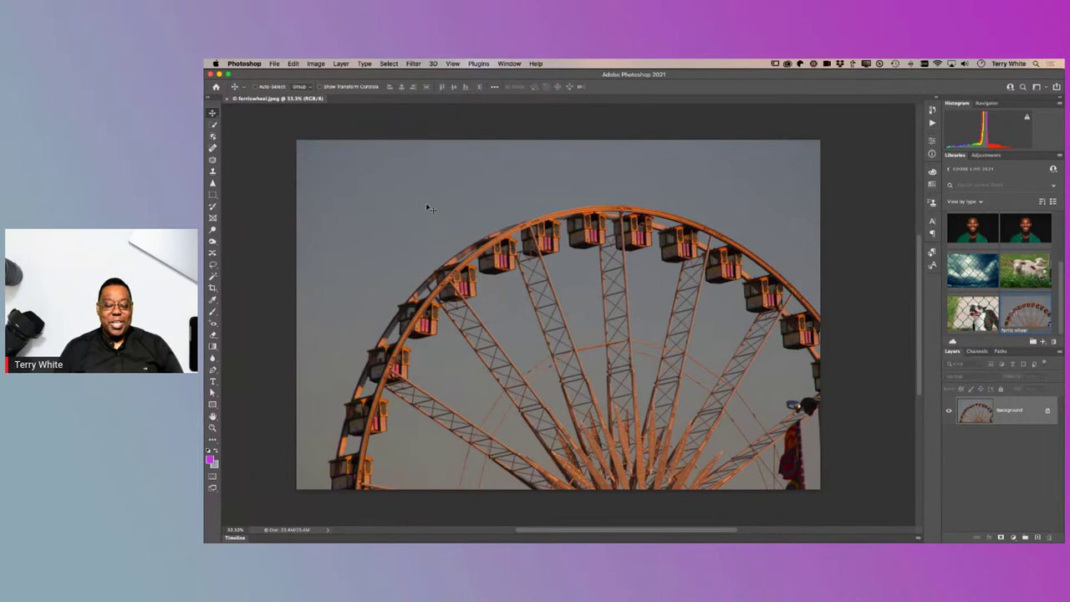
# Step: Zoom in on ferriswheel.jpeg and open the Edit menu to reach Sky Replacement
pyautogui.press('super+equal')
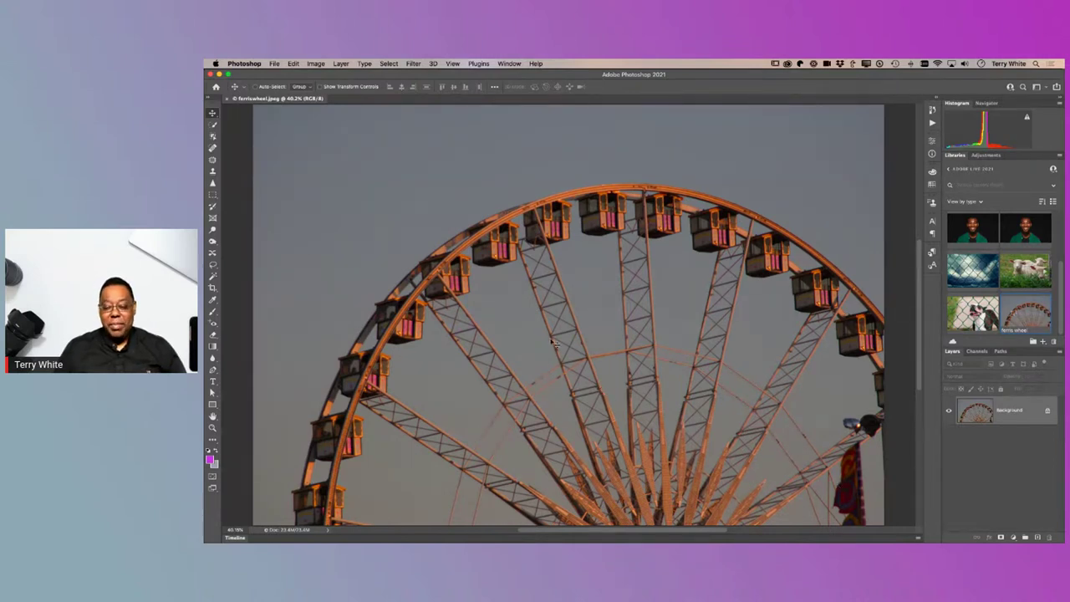
pyautogui.click(294, 65)
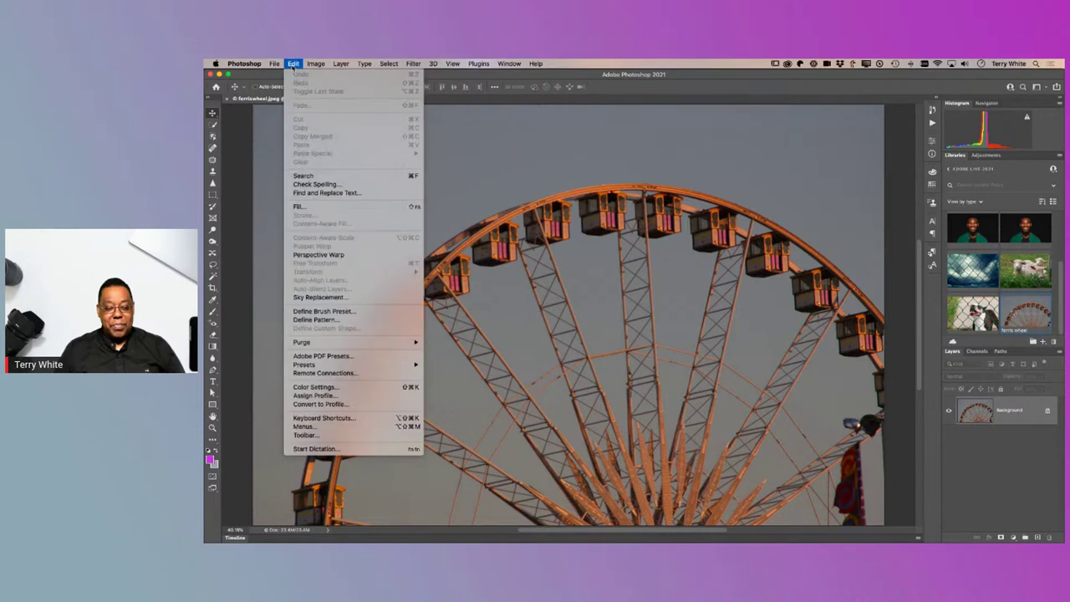
# Step: Apply a blue replacement sky, move the dialog aside, and trial brightness down to about -78
pyautogui.click(389, 298)
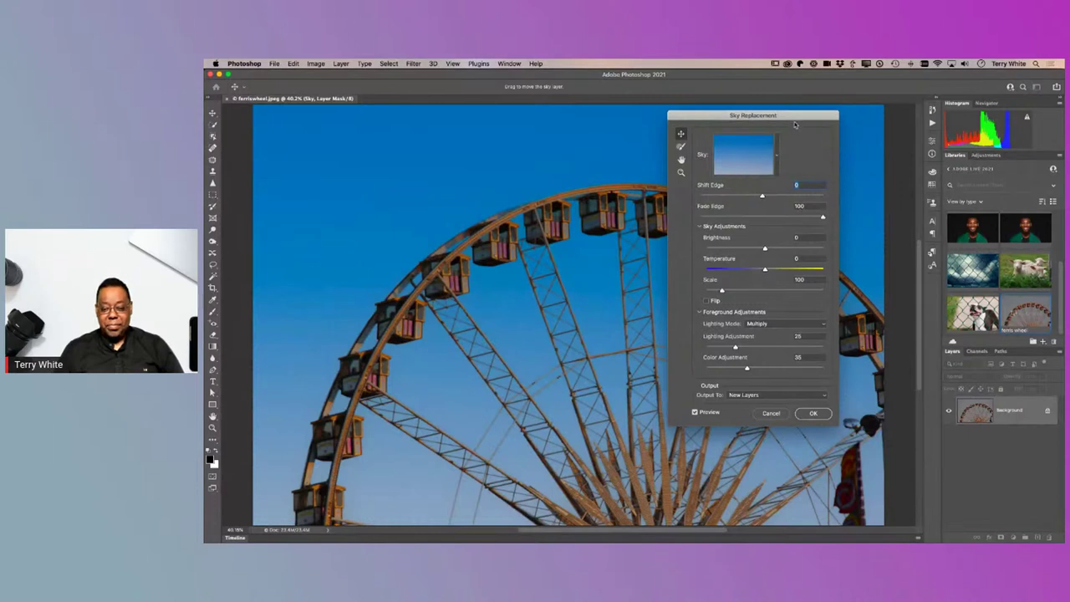
pyautogui.moveTo(793, 116); pyautogui.dragTo(992, 131)
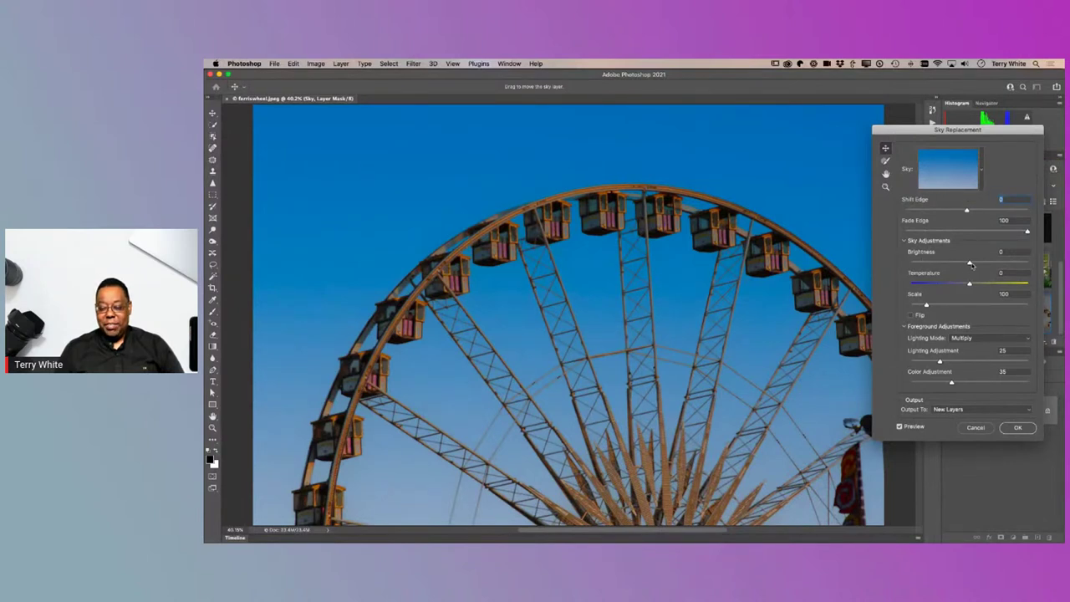
pyautogui.moveTo(969, 265); pyautogui.dragTo(933, 266)
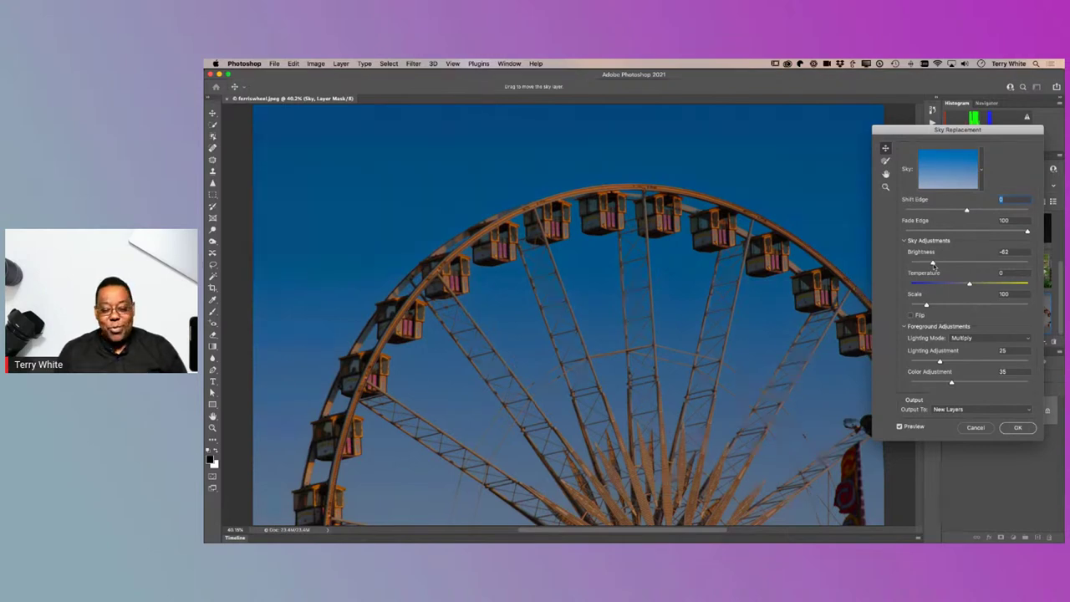
pyautogui.moveTo(932, 264); pyautogui.dragTo(924, 264)
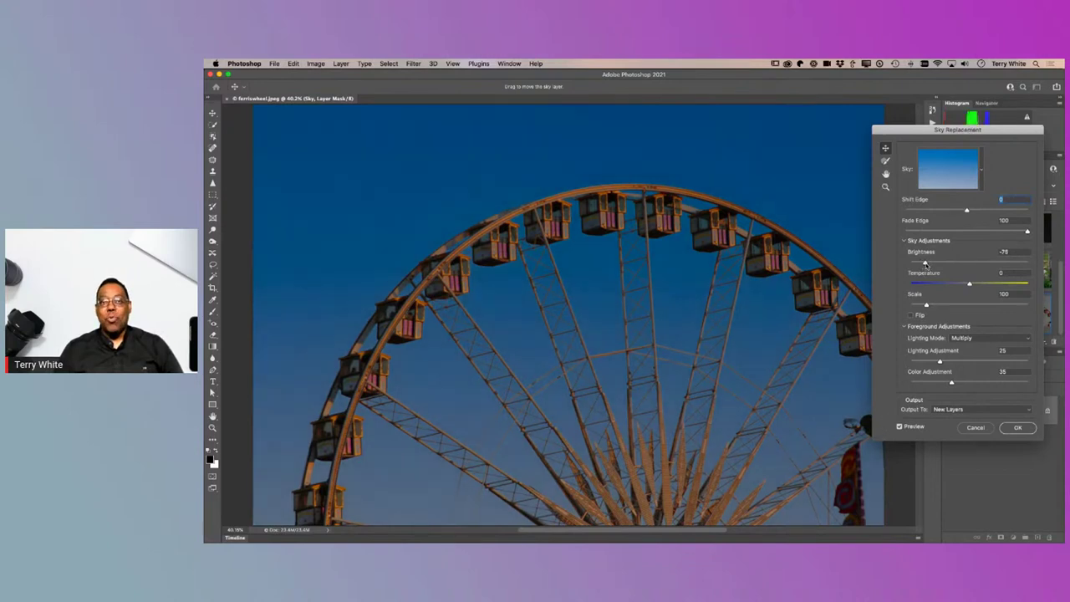
pyautogui.moveTo(925, 264); pyautogui.dragTo(969, 265)
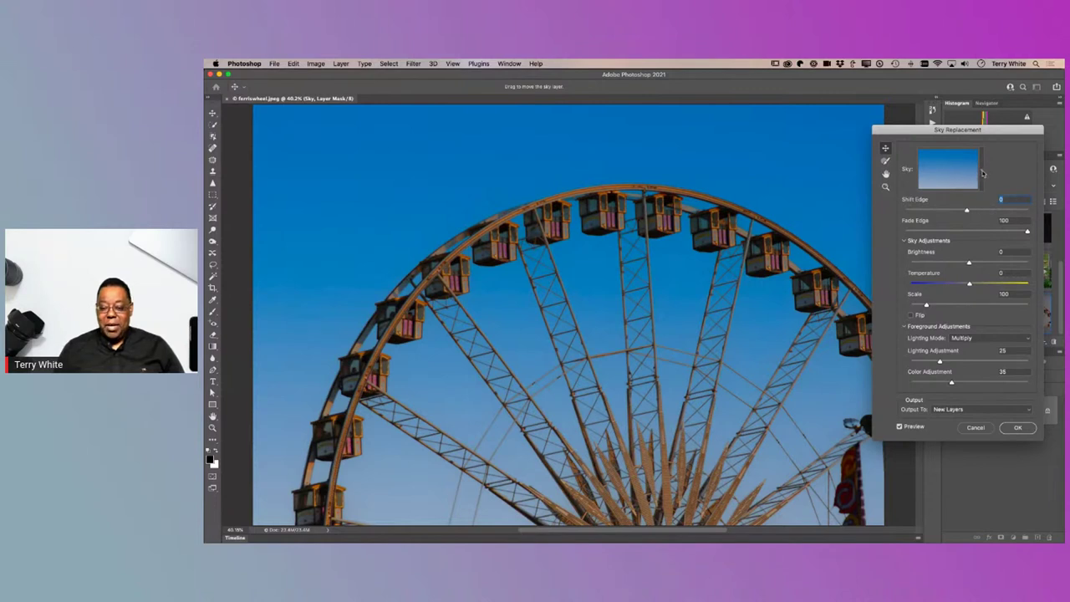
# Step: Switch to the second Blue Skies preset with wispy clouds, leaving brightness at 0
pyautogui.click(982, 173)
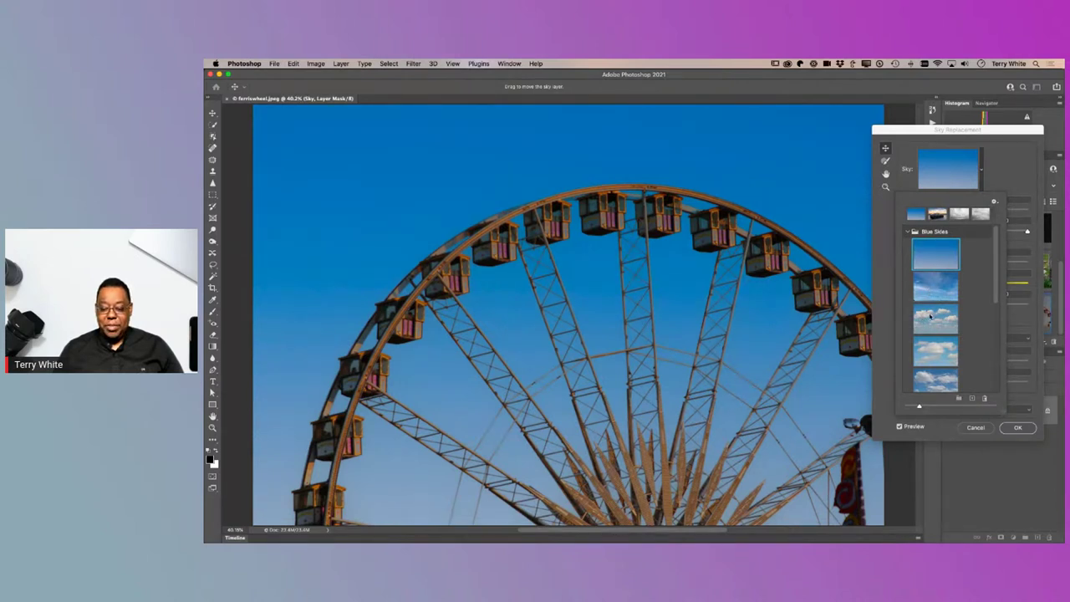
pyautogui.press('Down')
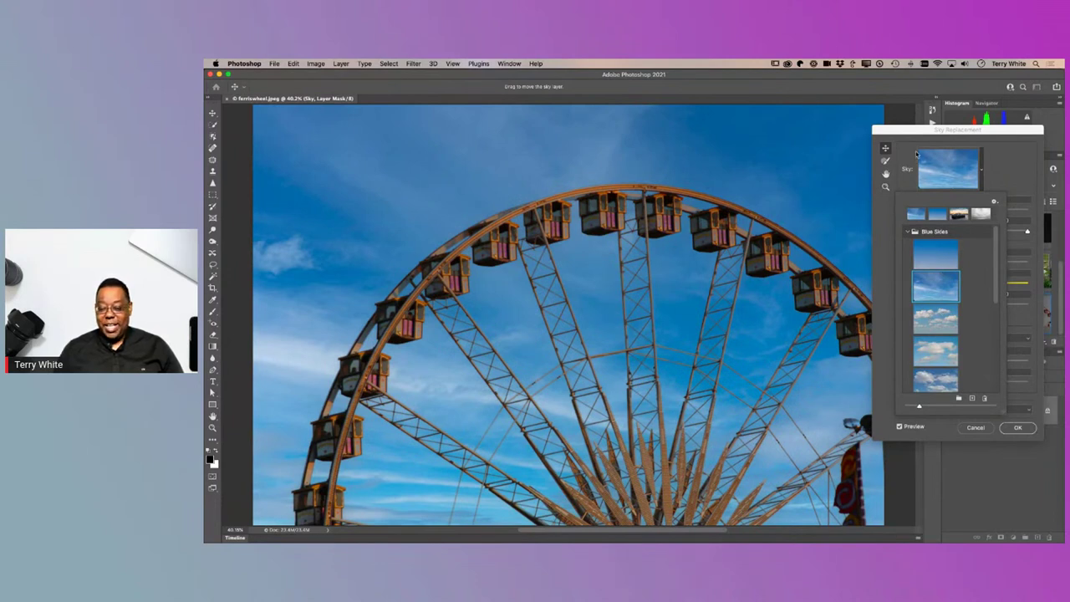
pyautogui.click(1013, 193)
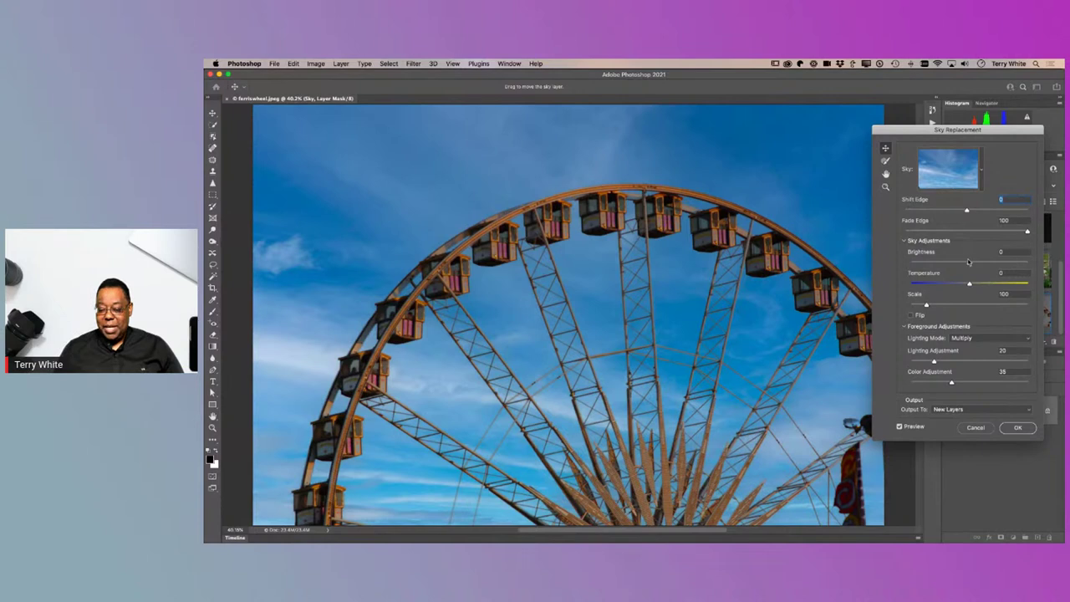
pyautogui.moveTo(968, 262); pyautogui.dragTo(934, 264)
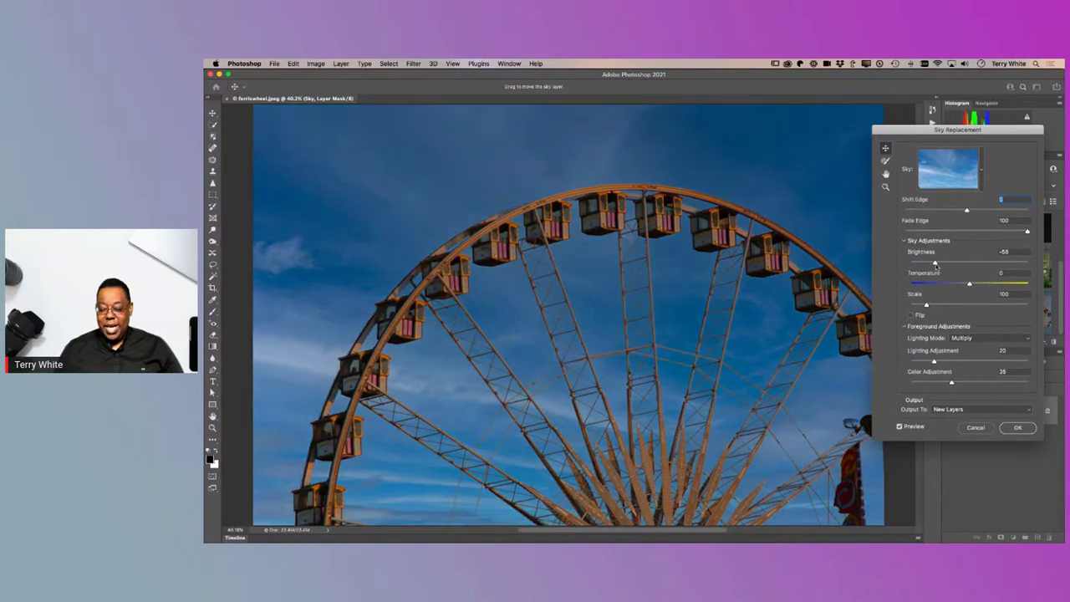
pyautogui.moveTo(935, 264); pyautogui.dragTo(970, 265)
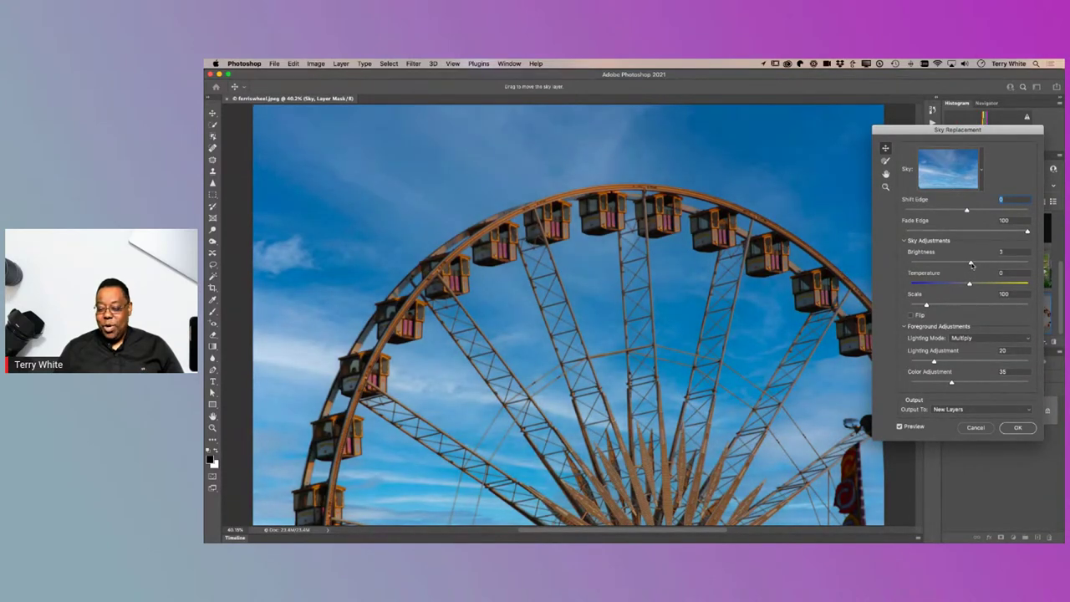
pyautogui.moveTo(971, 265); pyautogui.dragTo(970, 265)
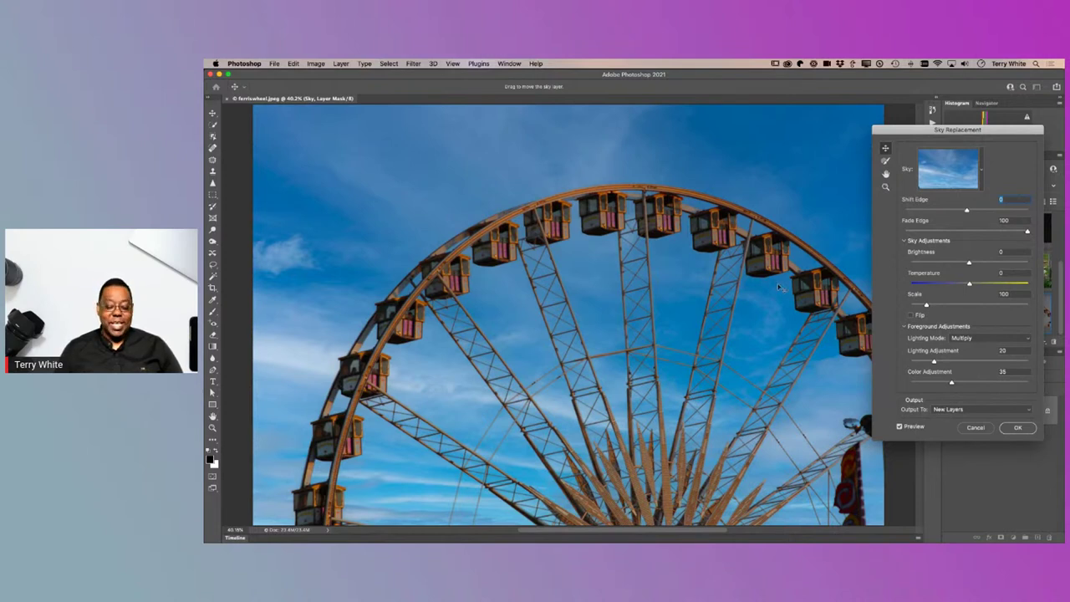
# Step: Browse the sky presets and pick the grey overcast sky from the Spectacular group
pyautogui.click(981, 175)
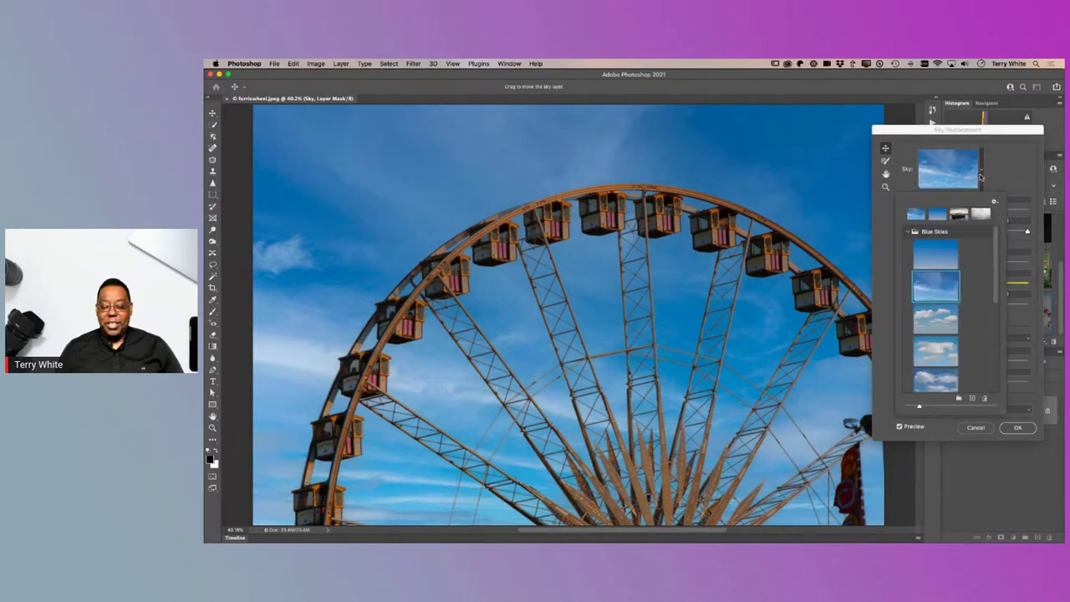
pyautogui.scroll(-5, 966, 265)
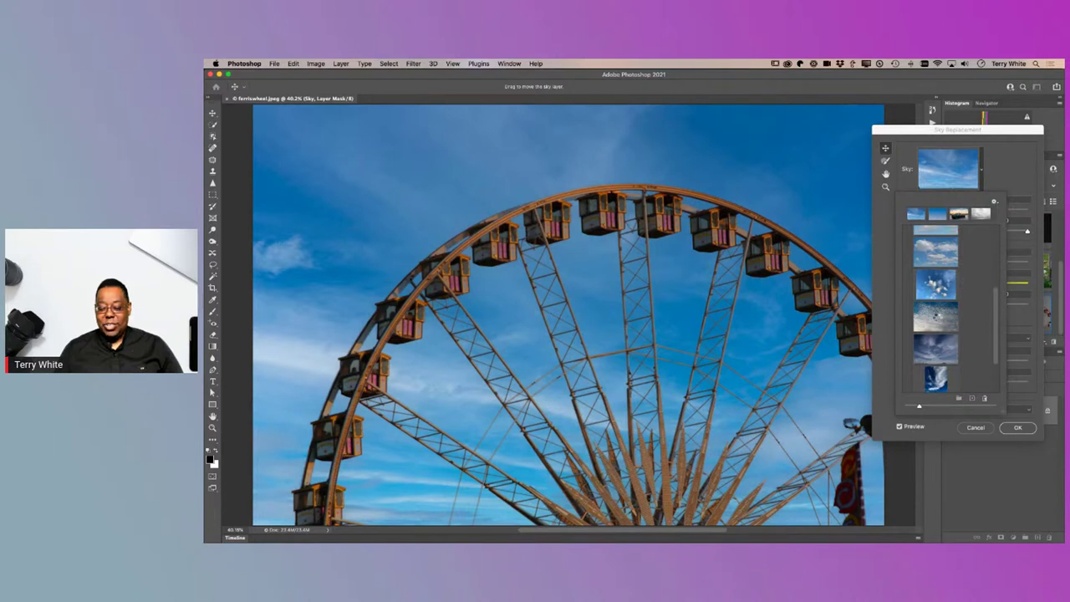
pyautogui.click(955, 320)
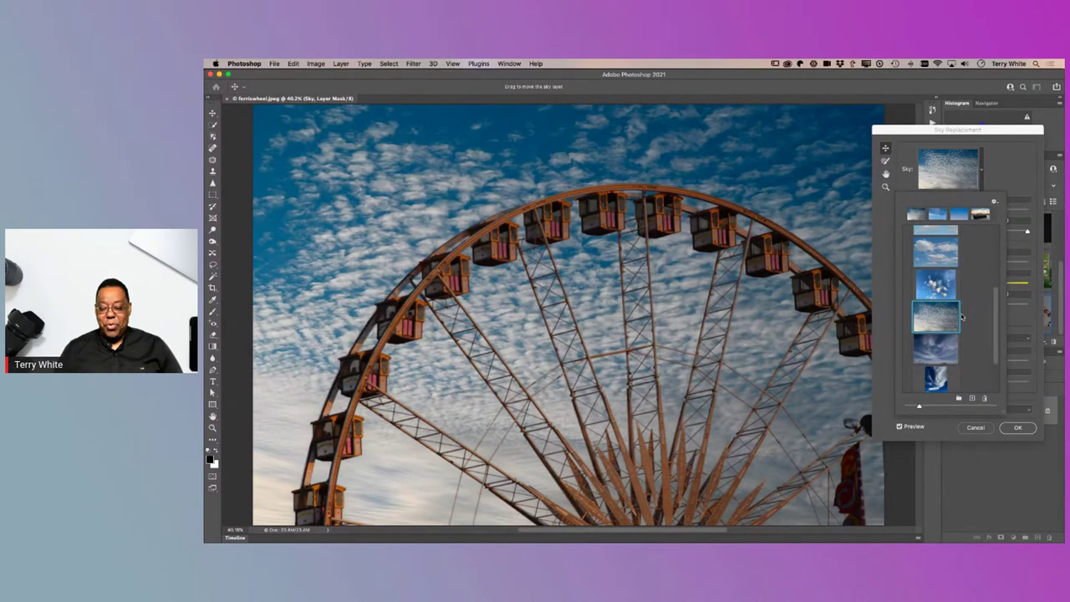
pyautogui.scroll(-3, 965, 305)
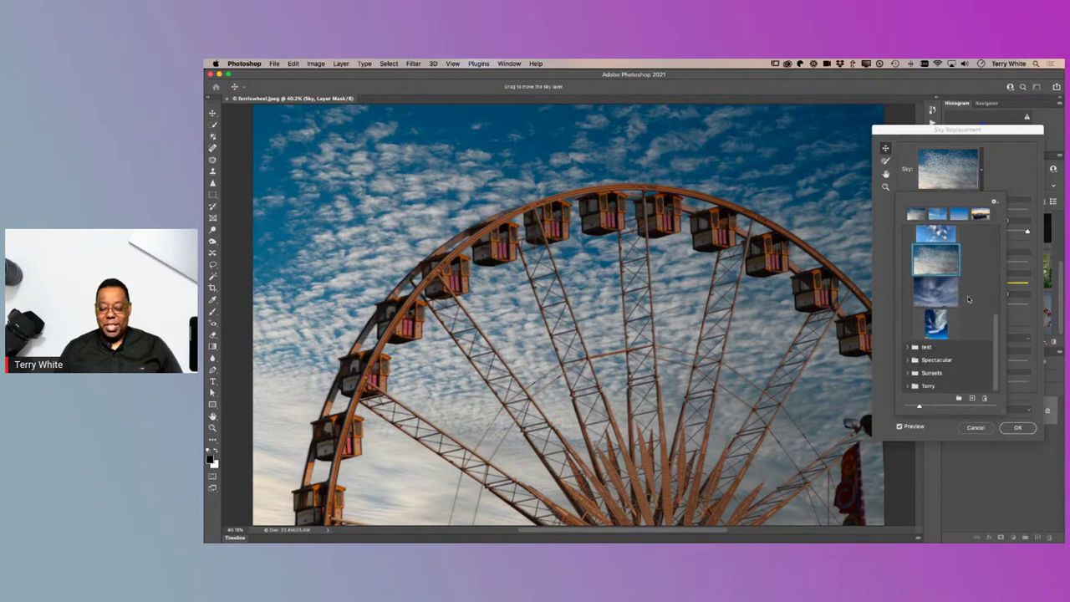
pyautogui.scroll(5, 968, 299)
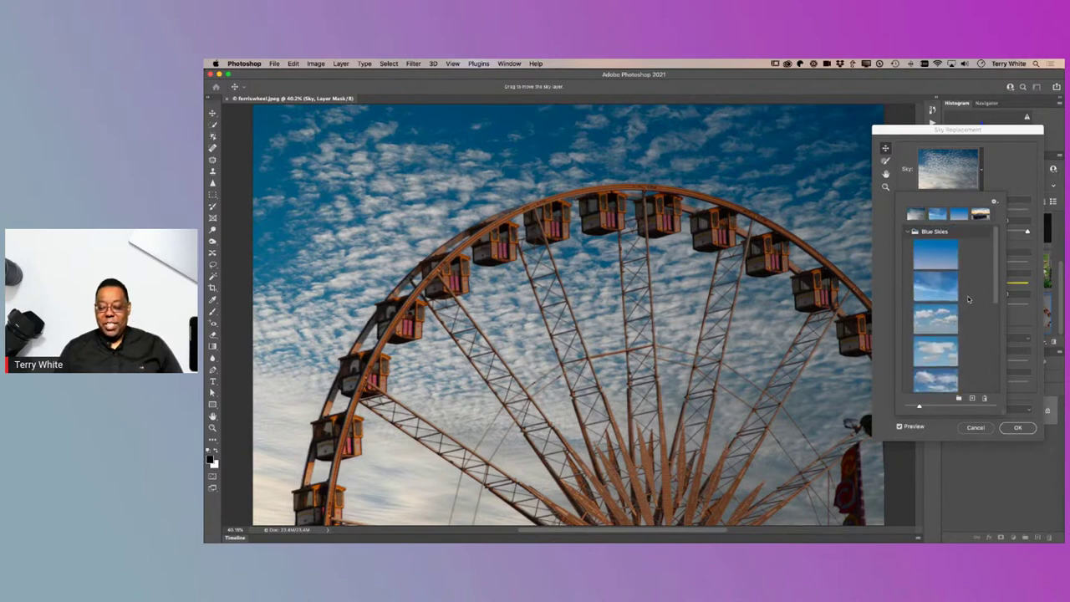
pyautogui.click(907, 231)
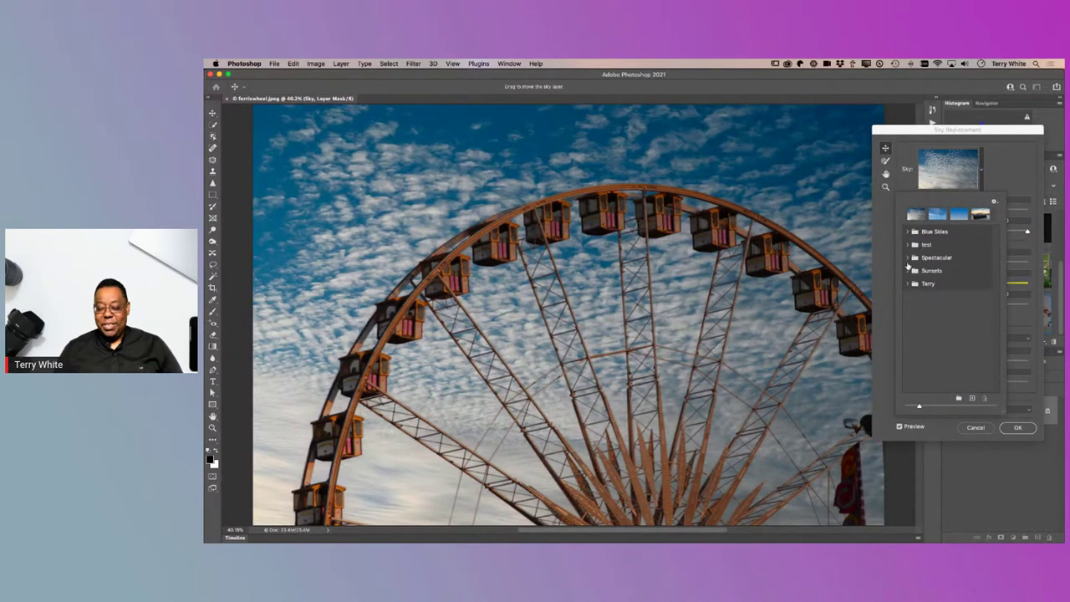
pyautogui.click(908, 257)
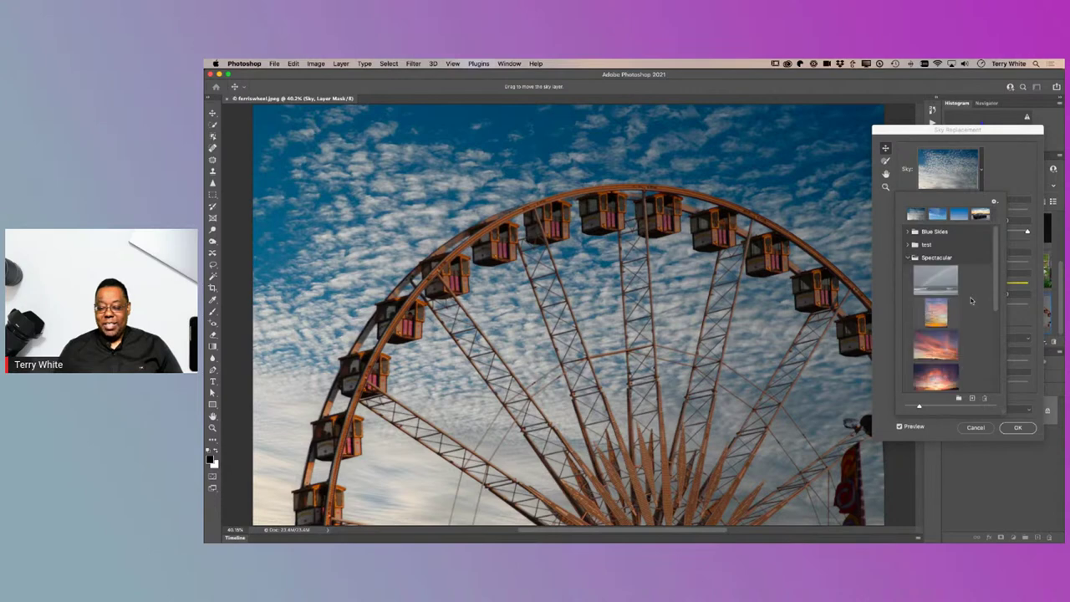
pyautogui.scroll(-5, 971, 301)
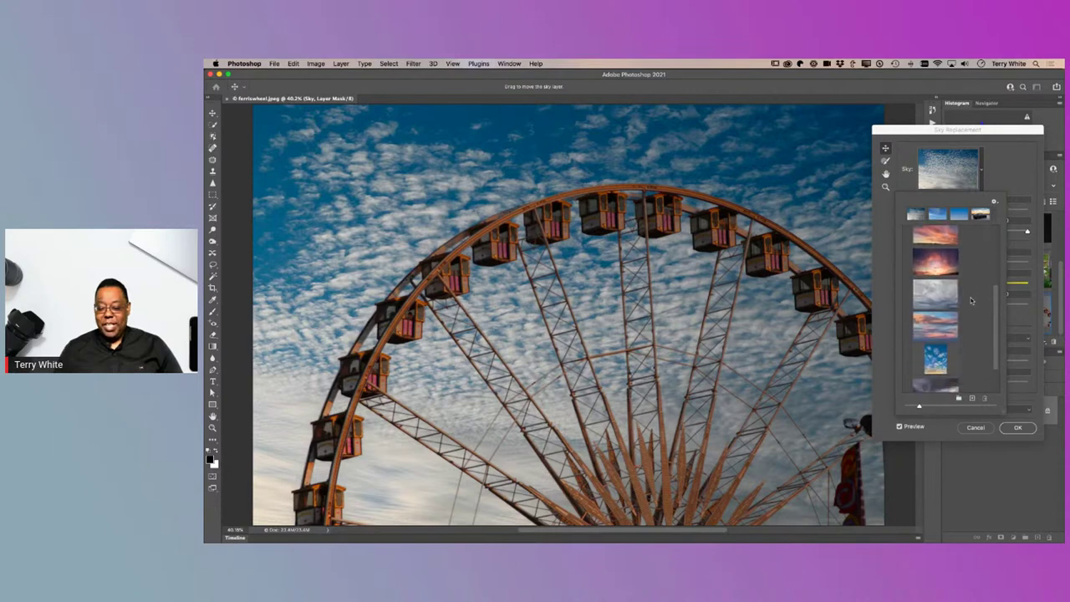
pyautogui.click(936, 294)
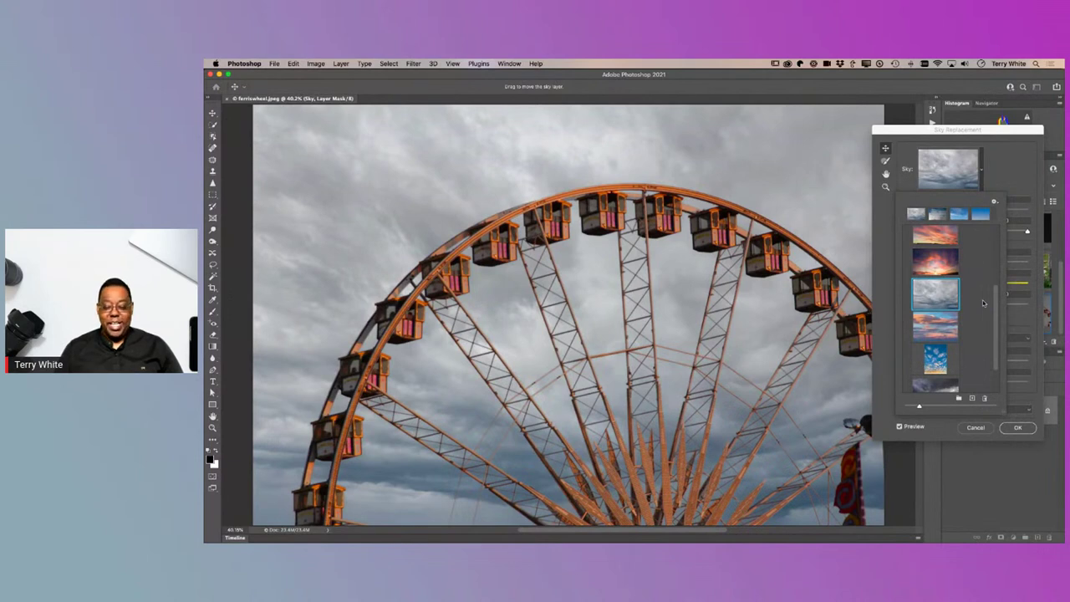
# Step: Darken the grey cloudy sky to brightness -47, then bring it back to about 0
pyautogui.click(1003, 185)
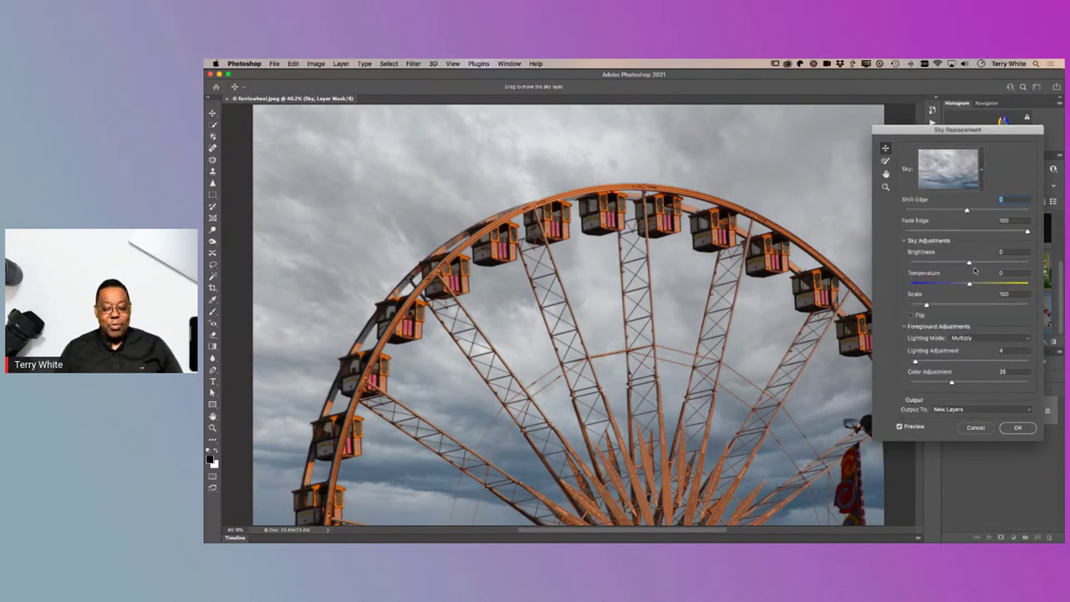
pyautogui.moveTo(969, 264); pyautogui.dragTo(942, 264)
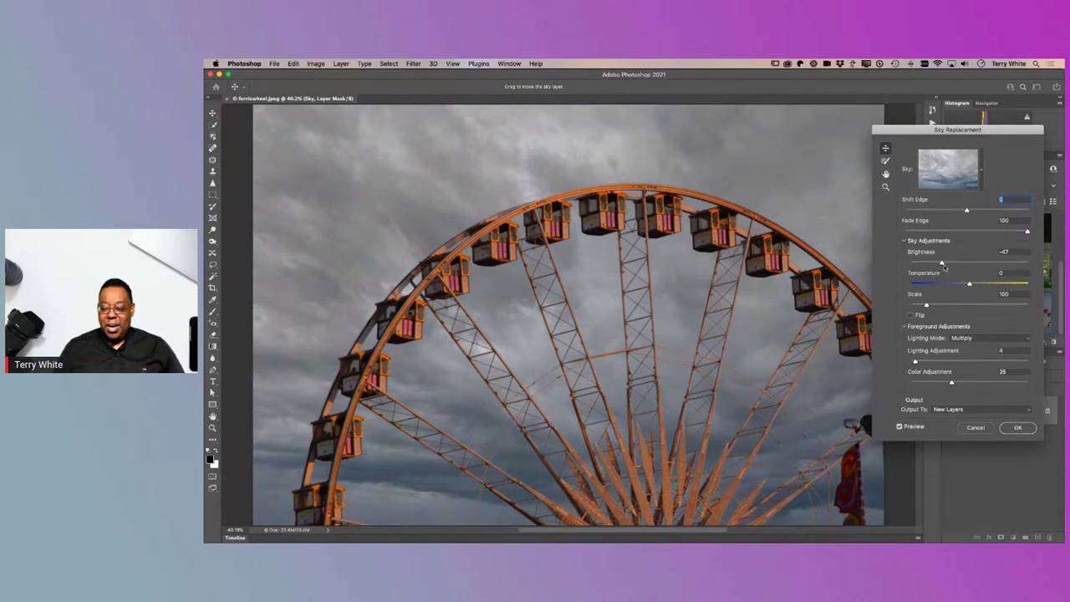
pyautogui.moveTo(941, 264); pyautogui.dragTo(971, 267)
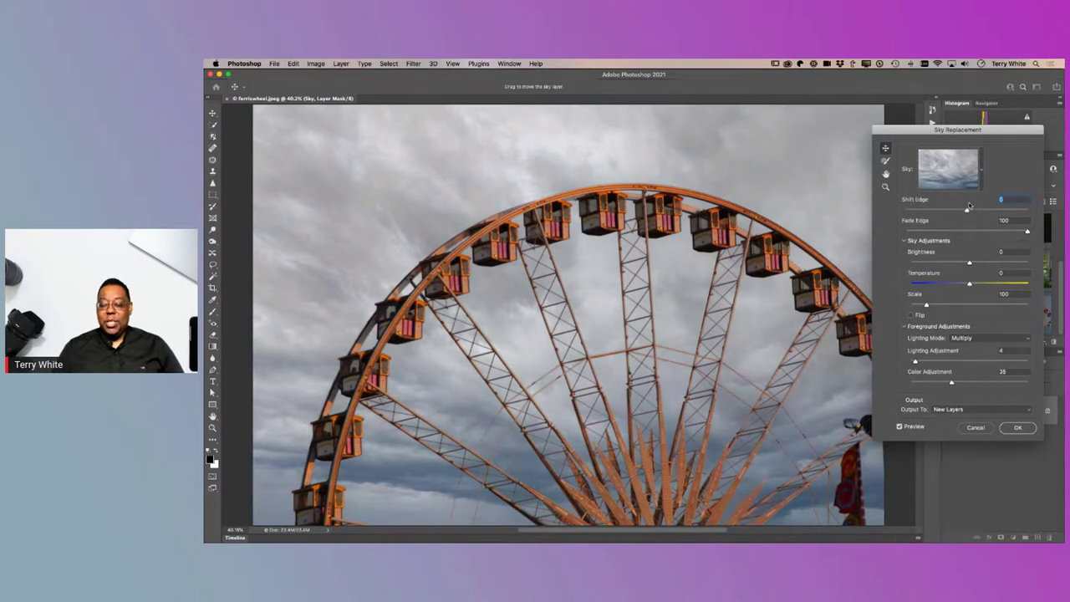
# Step: Open the sky preset picker and collapse the Spectacular folder
pyautogui.click(982, 170)
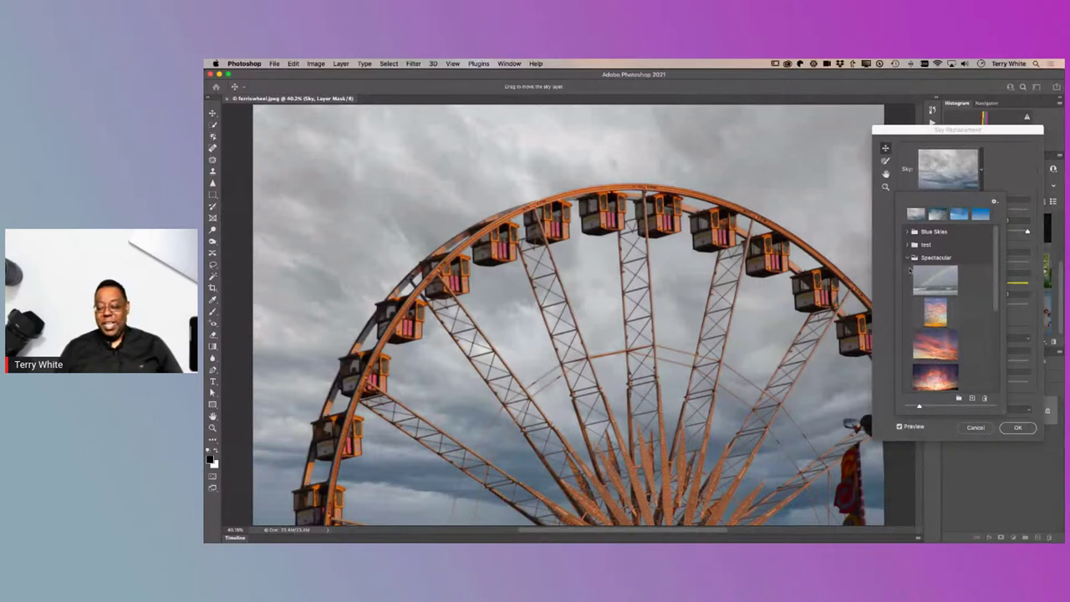
pyautogui.click(907, 258)
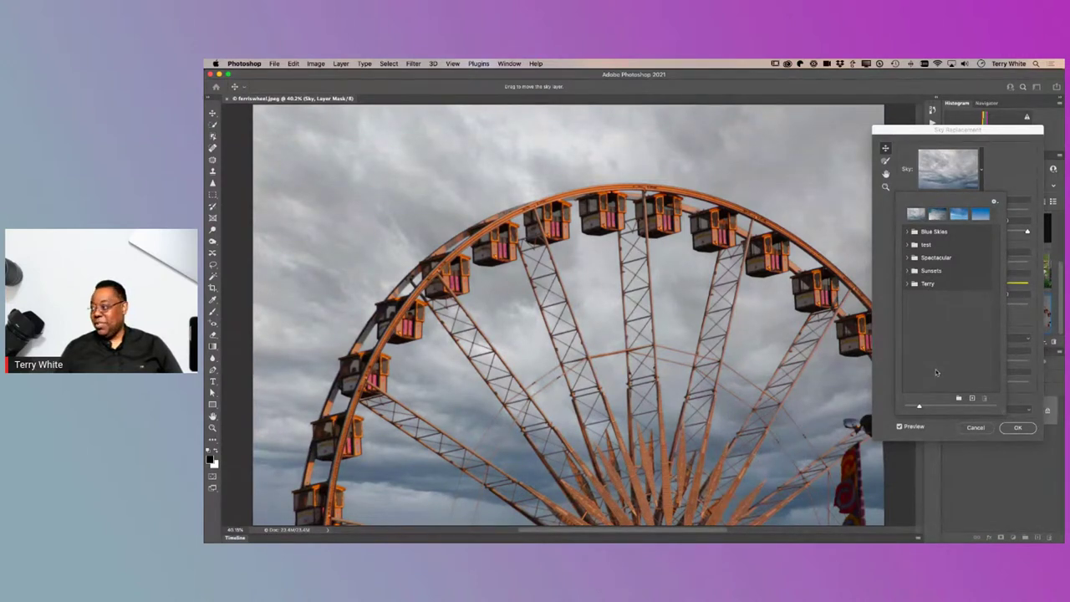
# Step: Expand the personal sky folder and scroll through its cloudy and blue sky thumbnails
pyautogui.click(908, 284)
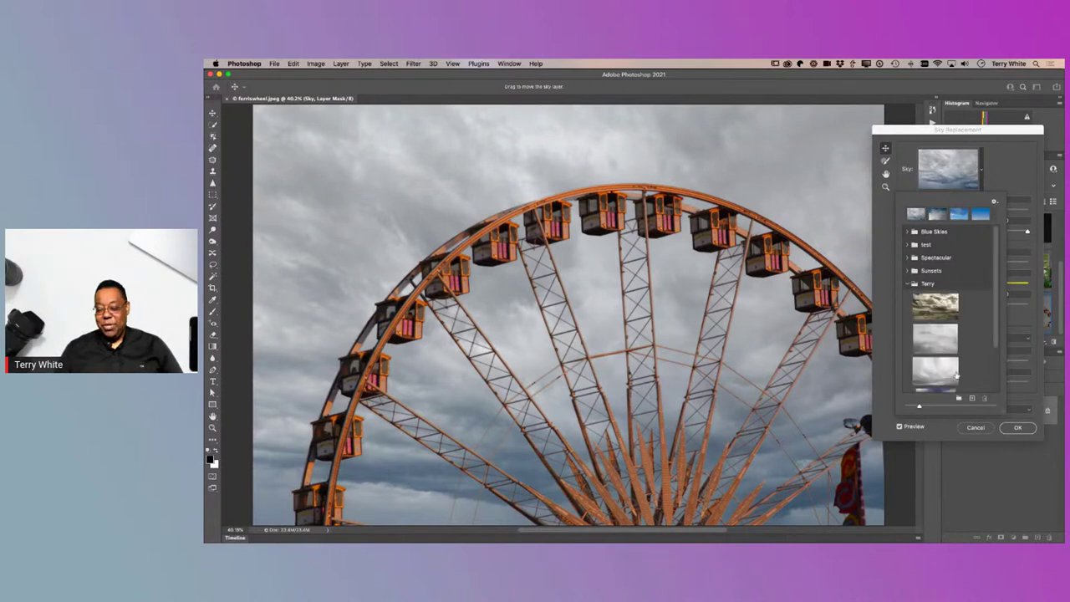
pyautogui.scroll(-3, 956, 374)
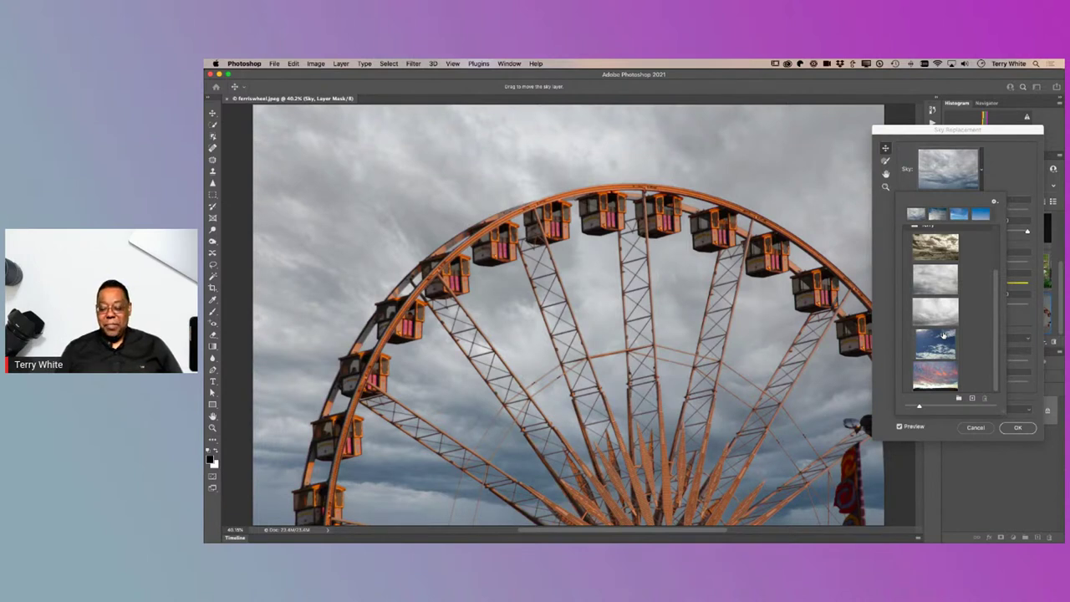
pyautogui.scroll(3, 945, 346)
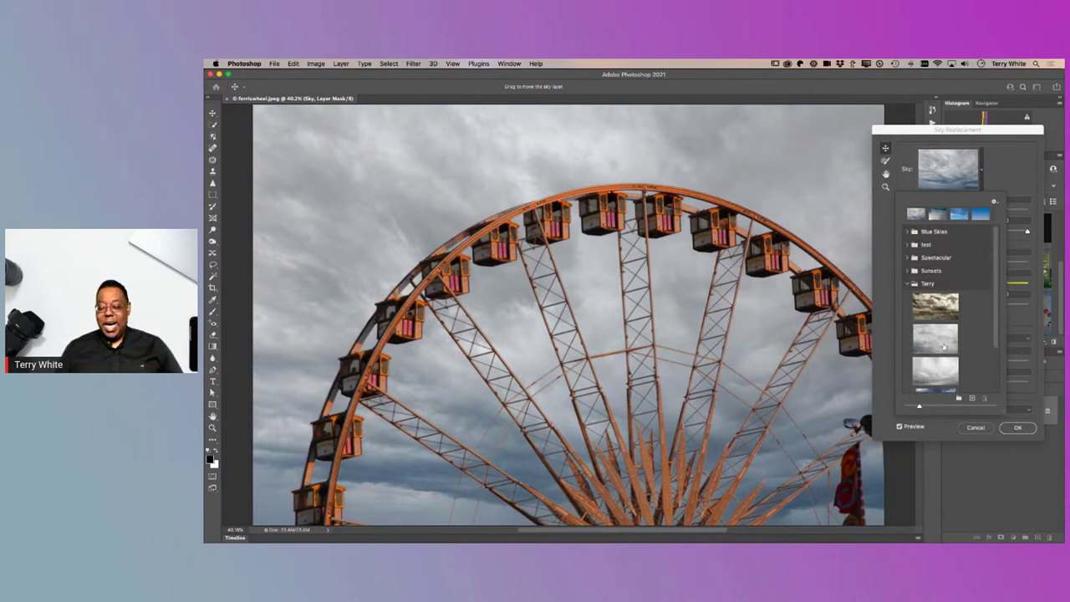
pyautogui.scroll(-4, 945, 346)
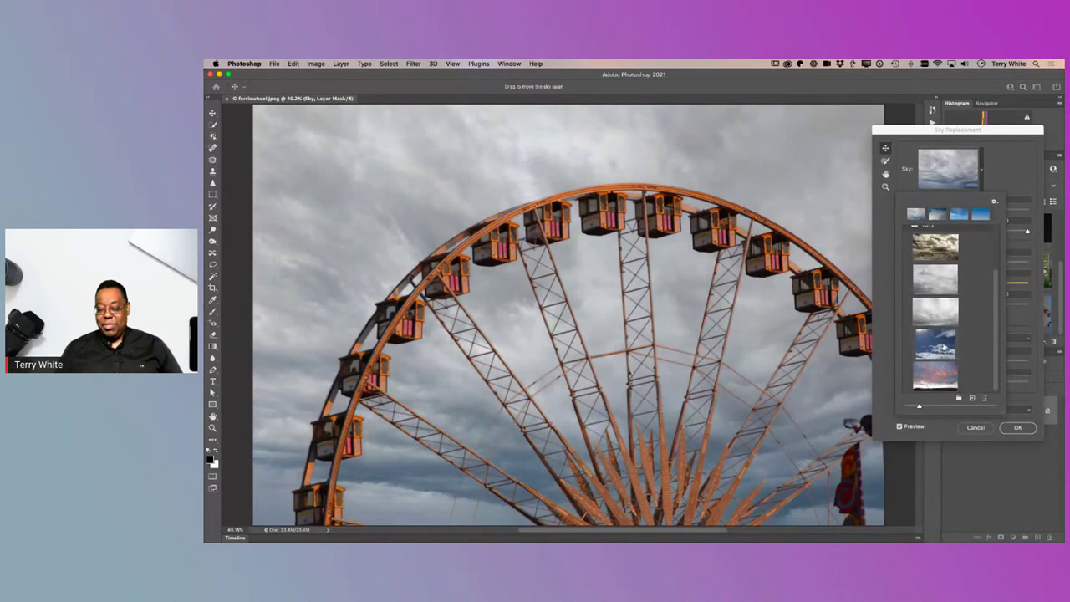
pyautogui.scroll(1, 949, 333)
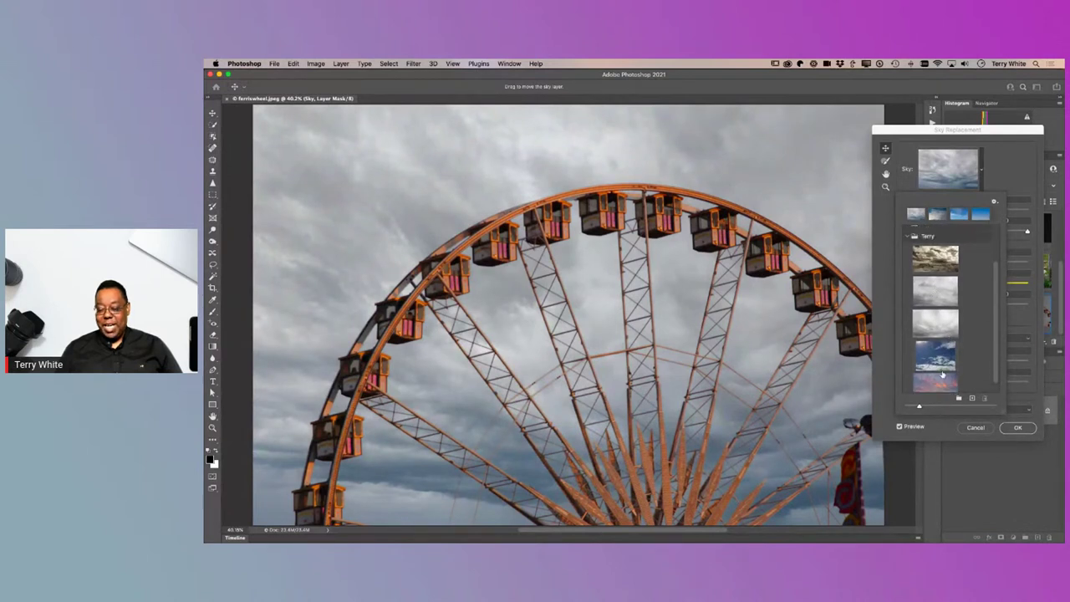
pyautogui.scroll(-1, 941, 373)
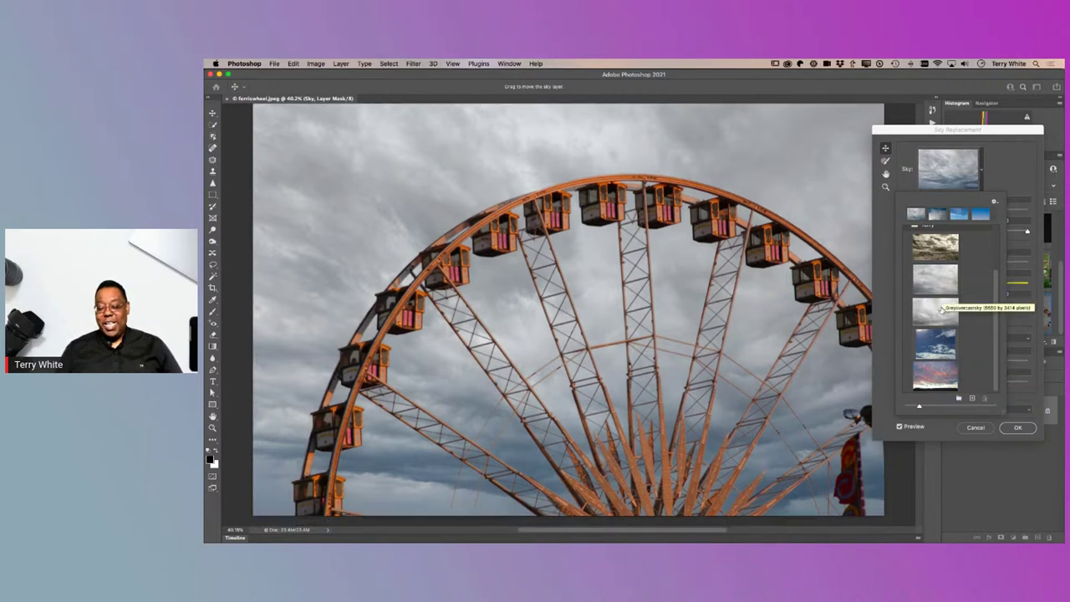
pyautogui.scroll(2, 944, 314)
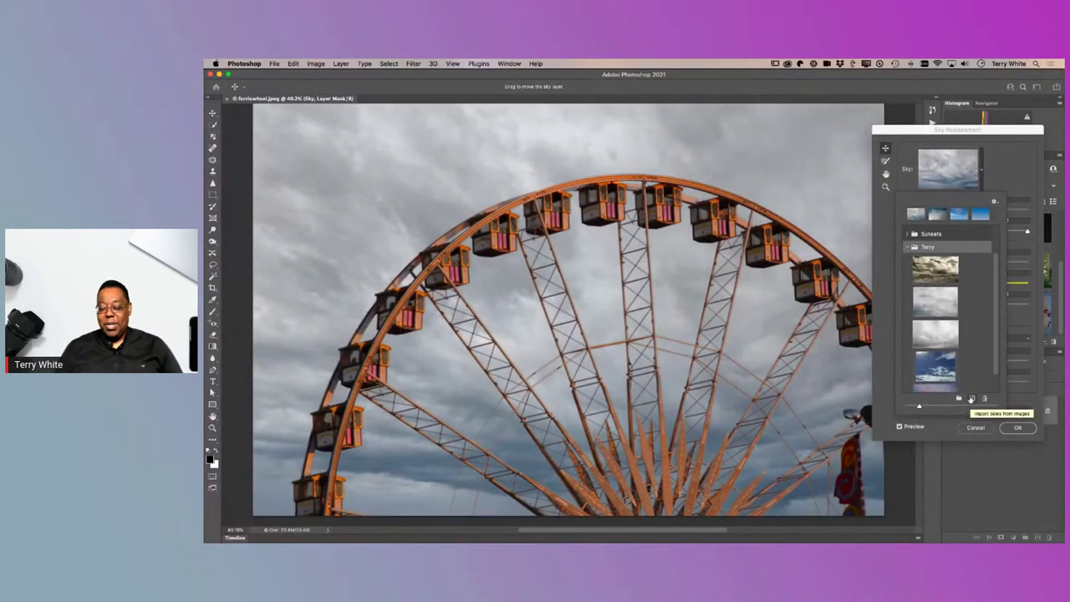
pyautogui.click(972, 399)
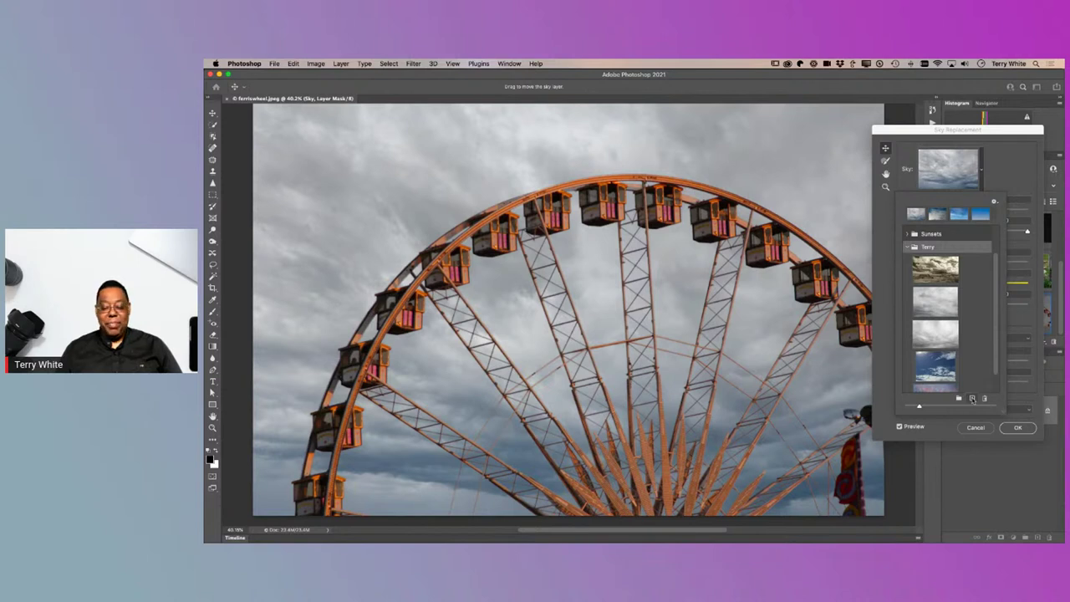
# Step: Import Tesla-Rooftop-0061-Edit.jpg from the TW Skies folder as a sky, previewing it first
pyautogui.click(971, 399)
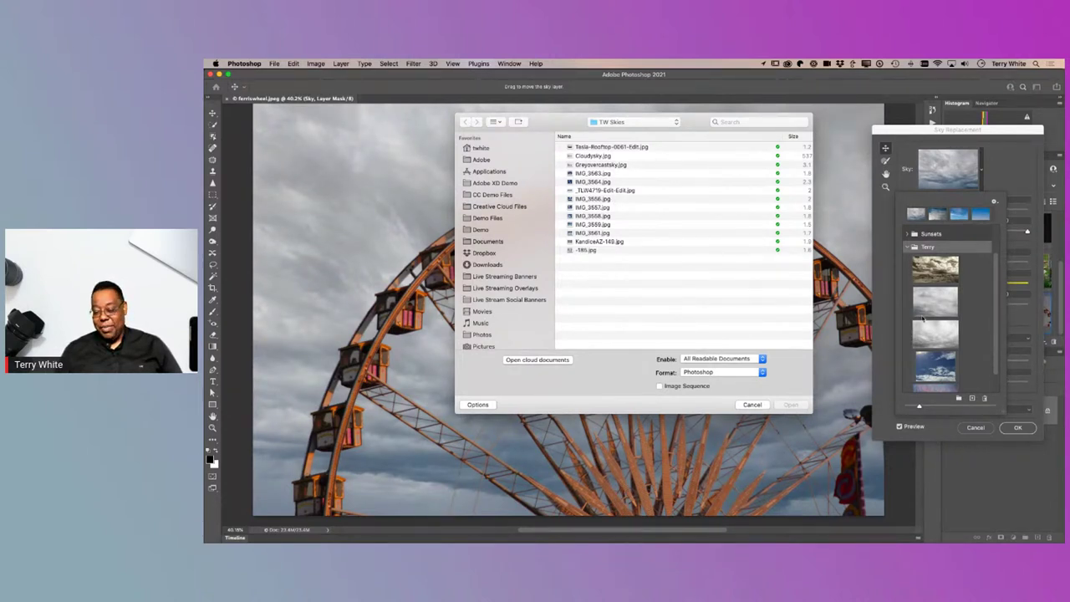
pyautogui.click(608, 147)
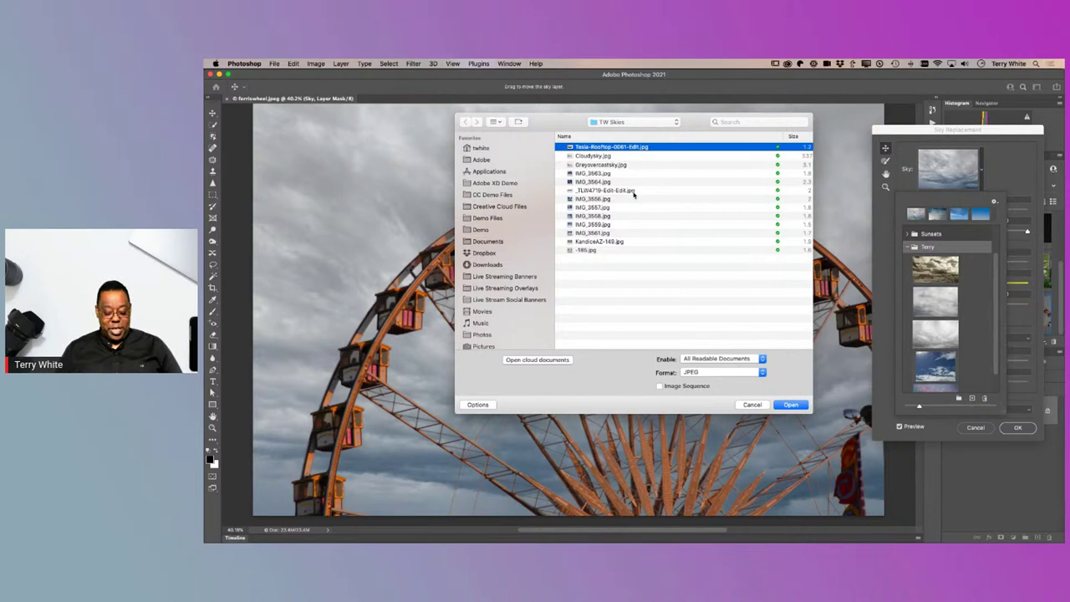
pyautogui.press('space')
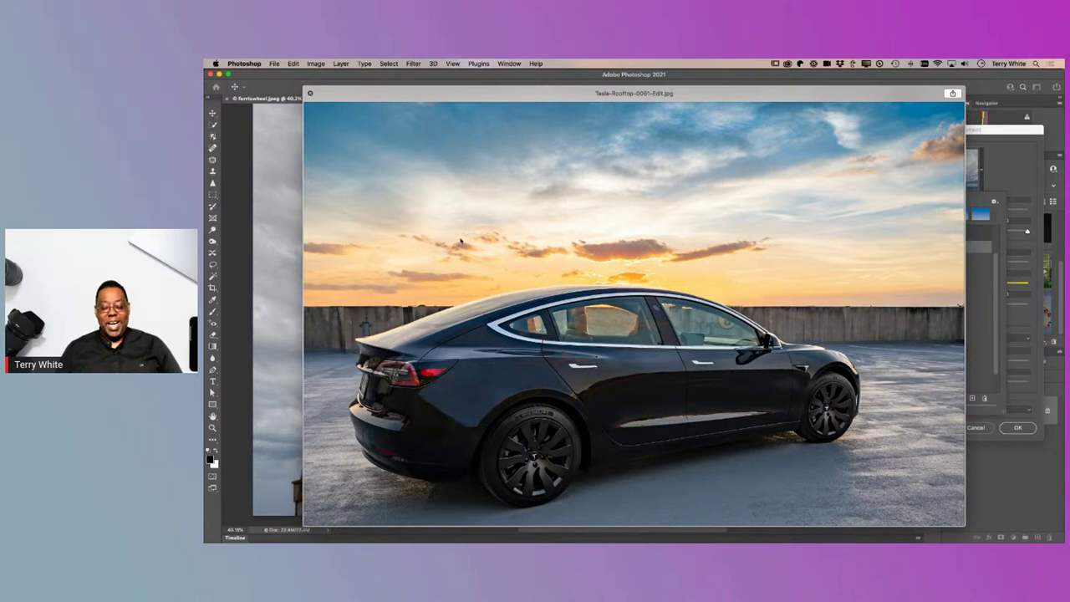
pyautogui.press('space')
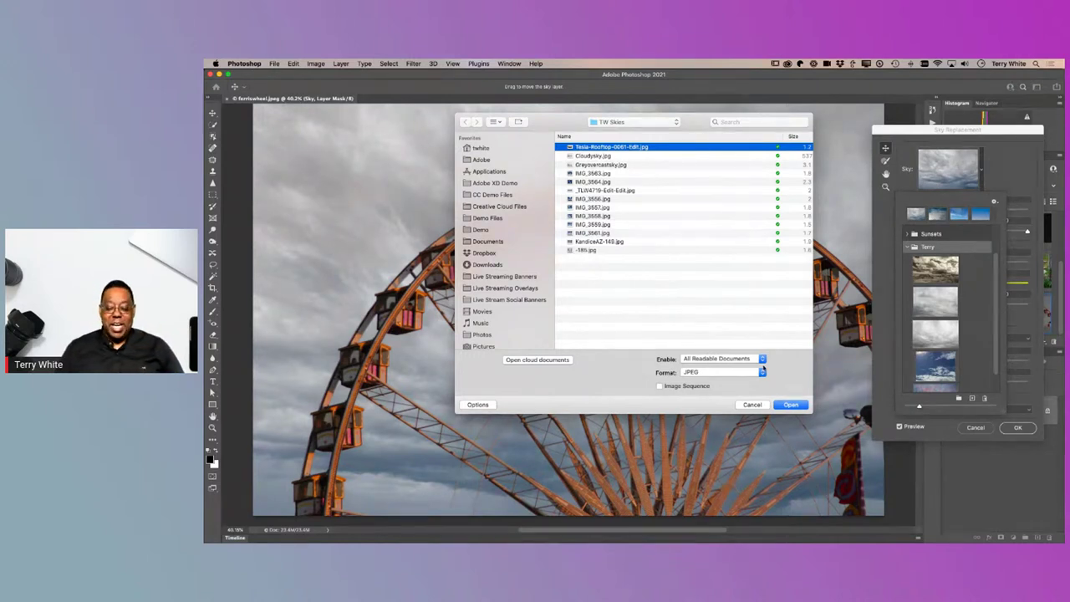
pyautogui.click(790, 404)
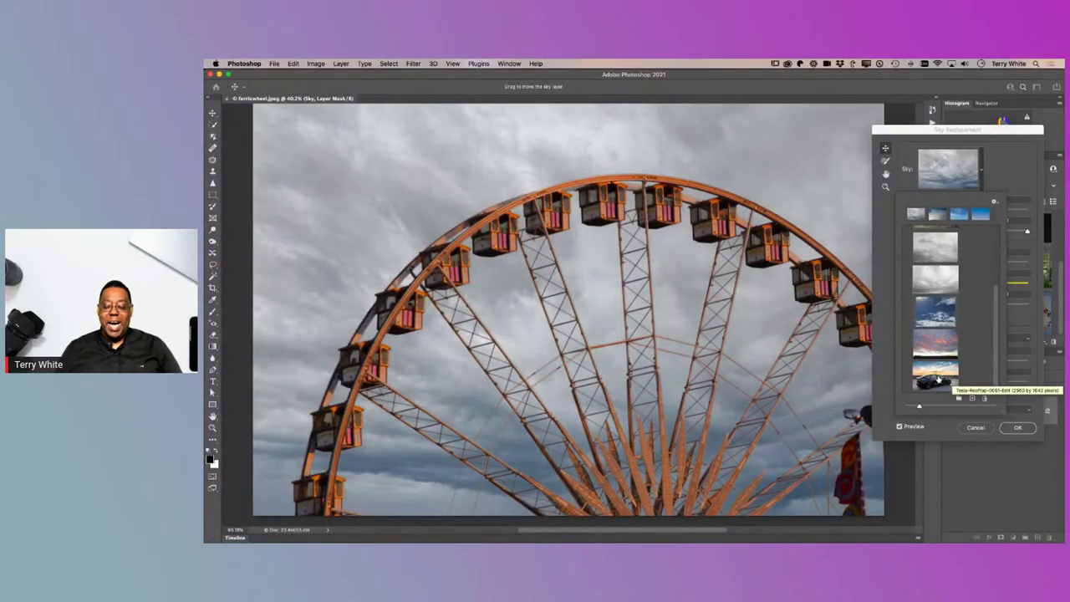
# Step: Apply the imported sunset sky and shift it so orange clouds fill the lower sky without the car
pyautogui.click(934, 381)
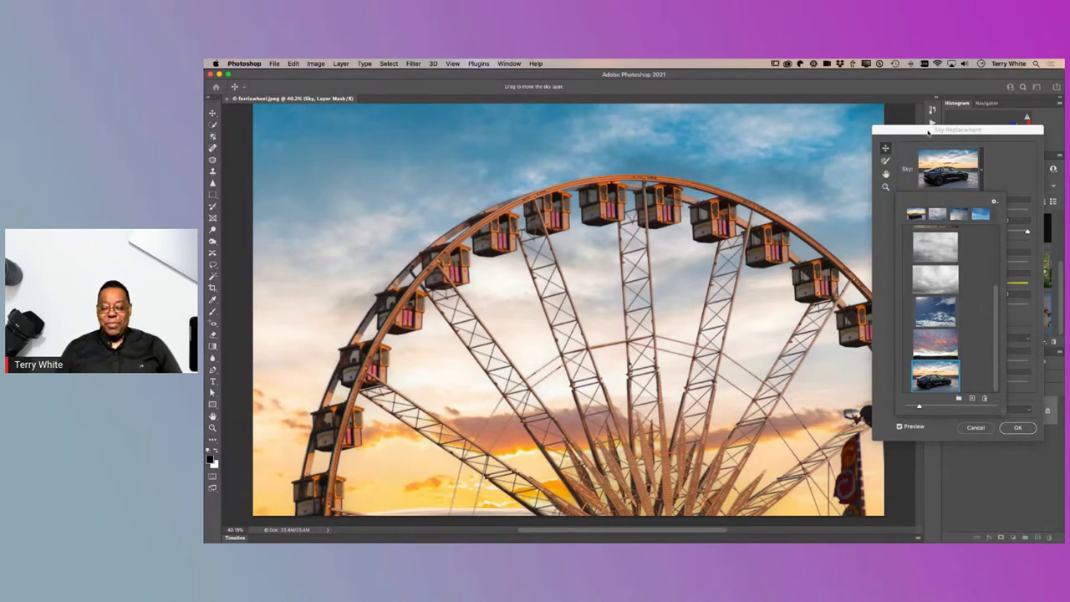
pyautogui.moveTo(928, 132); pyautogui.dragTo(1007, 129)
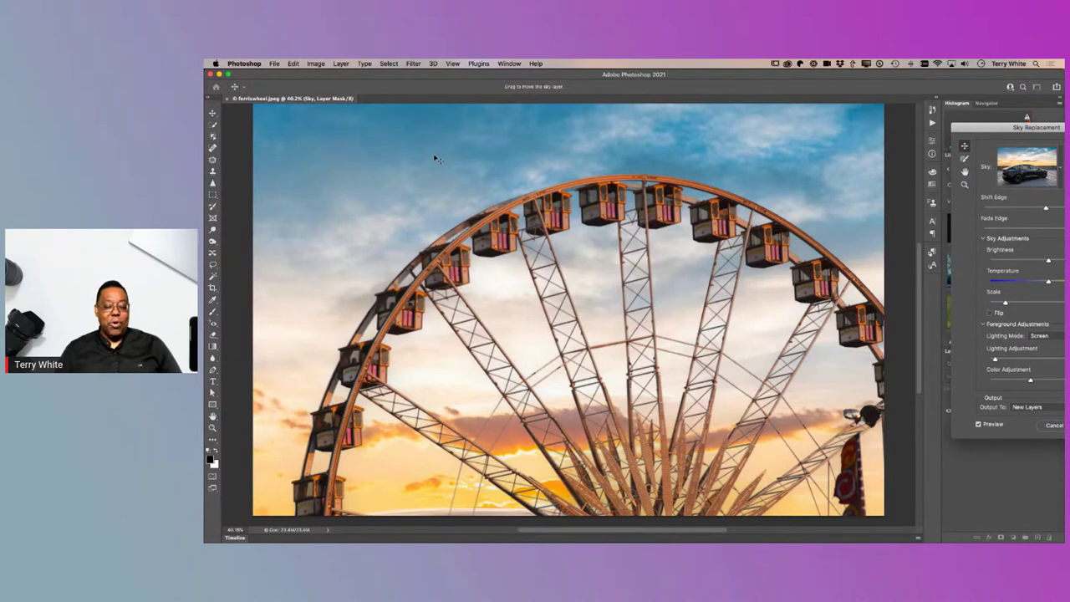
pyautogui.moveTo(435, 159); pyautogui.dragTo(614, 159)
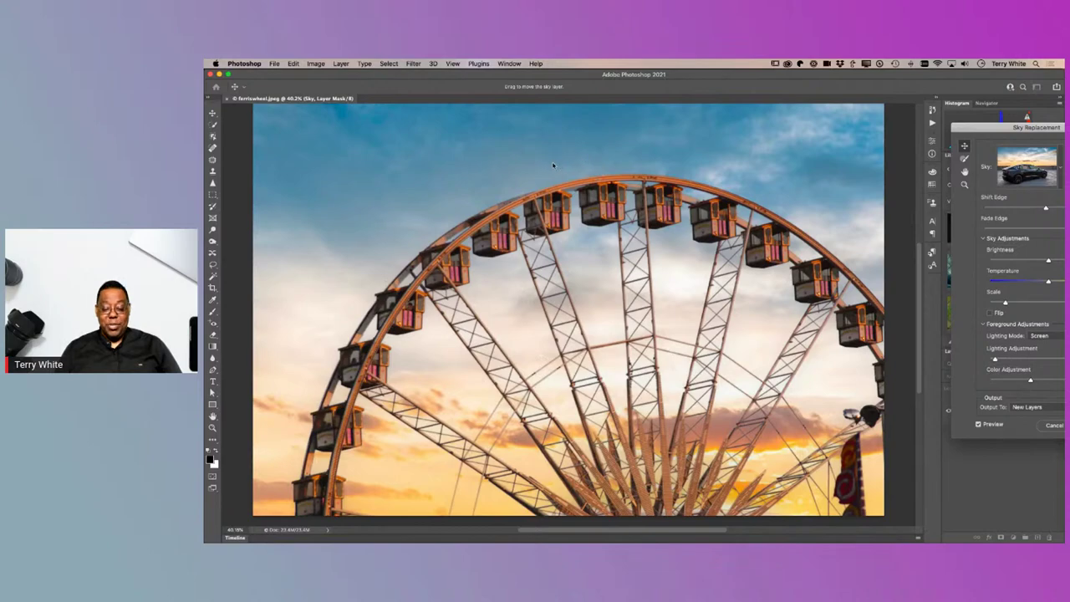
pyautogui.moveTo(553, 166); pyautogui.dragTo(550, 187)
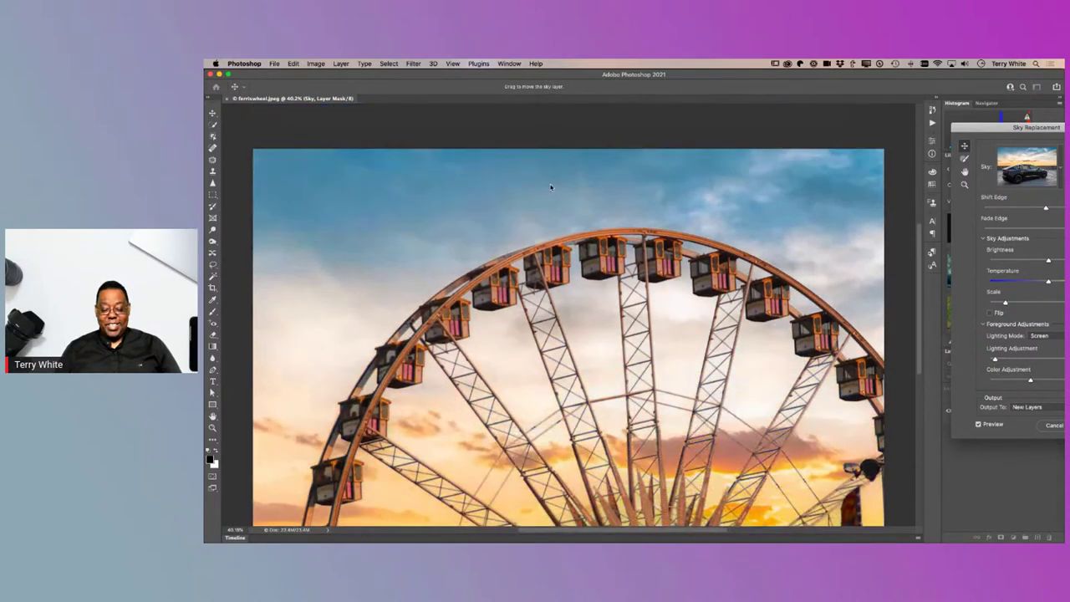
pyautogui.scroll(-2, 550, 193)
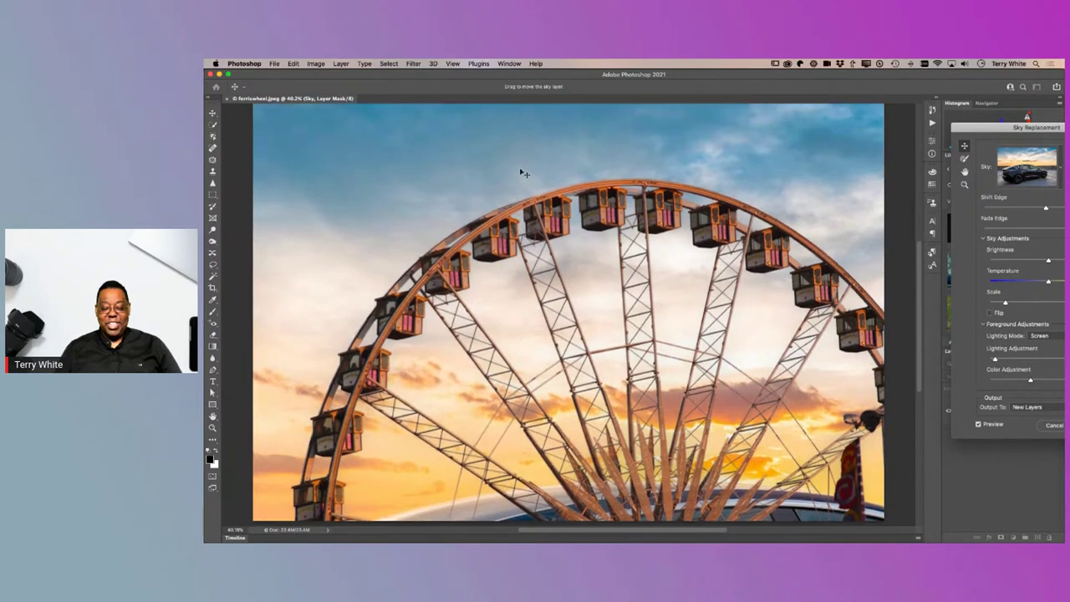
pyautogui.moveTo(530, 168)
pyautogui.mouseDown()
pyautogui.moveTo(535, 186)
pyautogui.moveTo(518, 167)
pyautogui.moveTo(610, 174)
pyautogui.moveTo(539, 176)
pyautogui.moveTo(549, 175)
pyautogui.mouseUp()
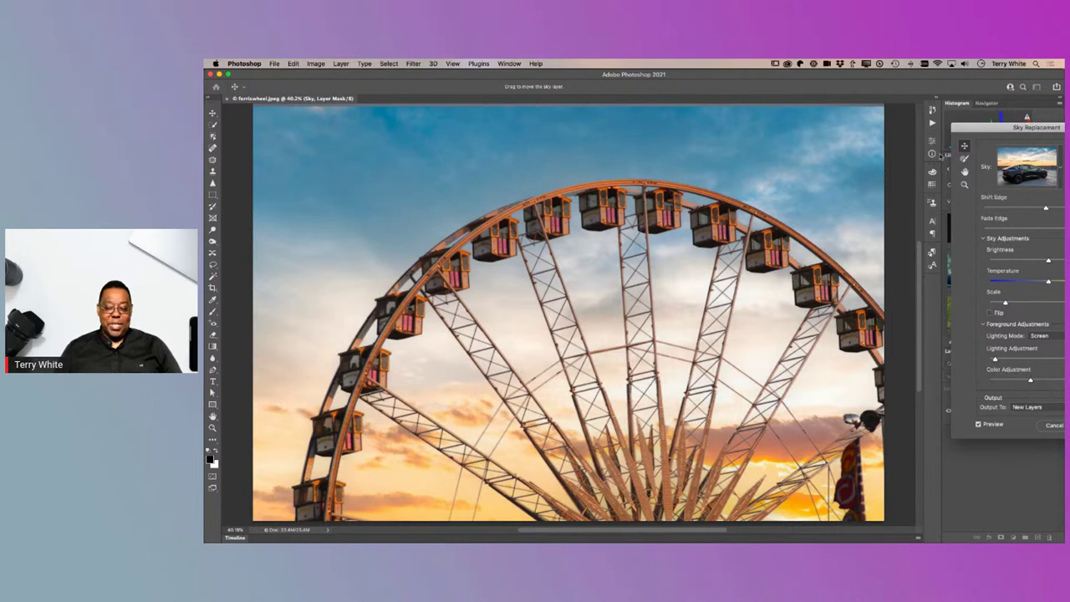
# Step: Lower the sunset sky's Brightness to -69 and its Temperature to -9
pyautogui.moveTo(989, 132); pyautogui.dragTo(703, 166)
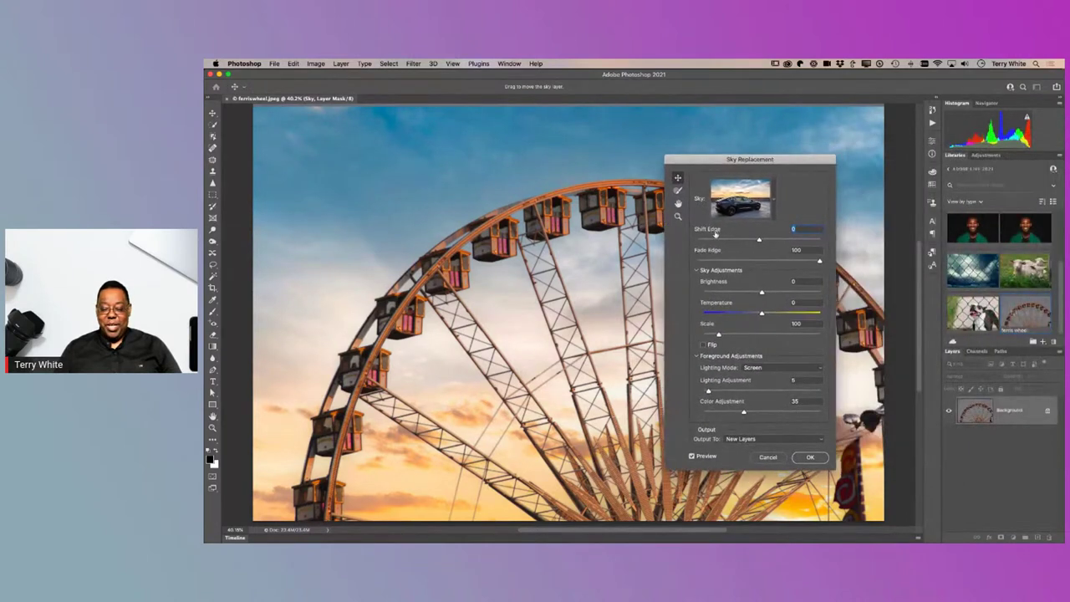
pyautogui.moveTo(761, 293); pyautogui.dragTo(722, 293)
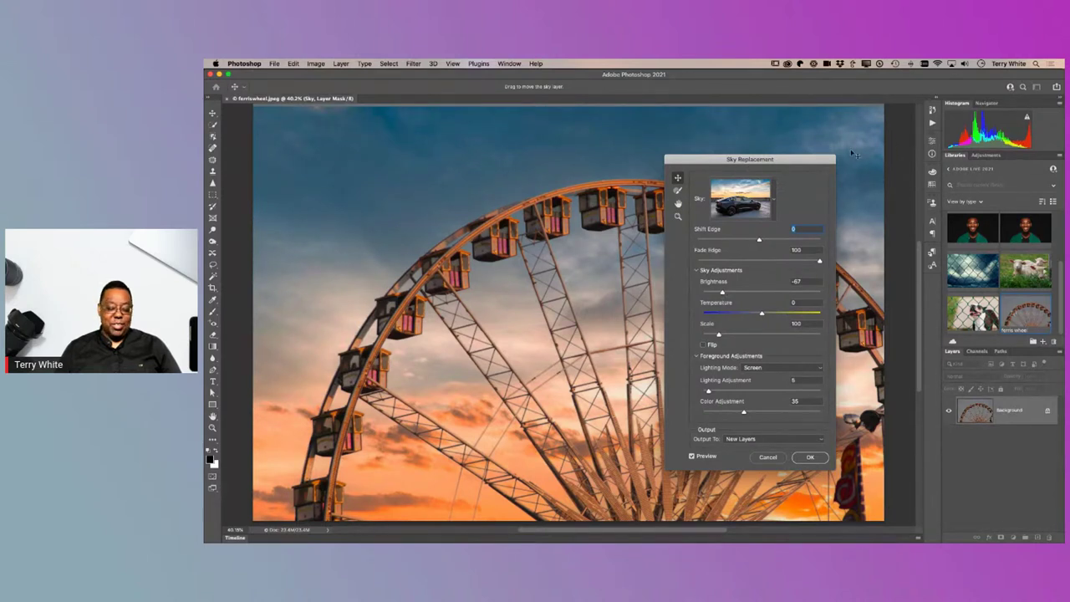
pyautogui.moveTo(804, 171); pyautogui.dragTo(1004, 145)
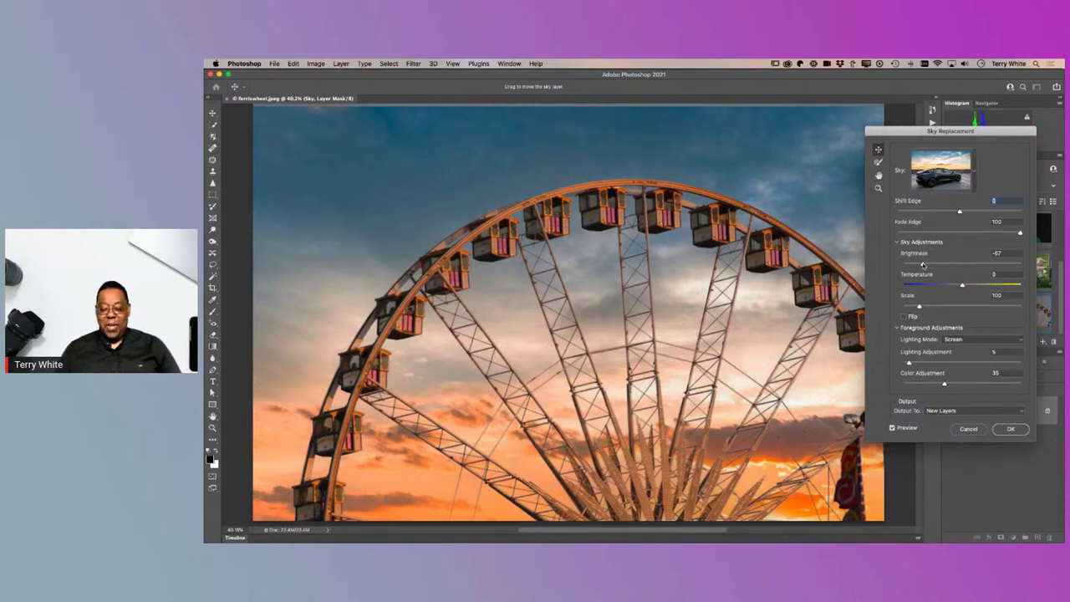
pyautogui.moveTo(922, 264); pyautogui.dragTo(932, 263)
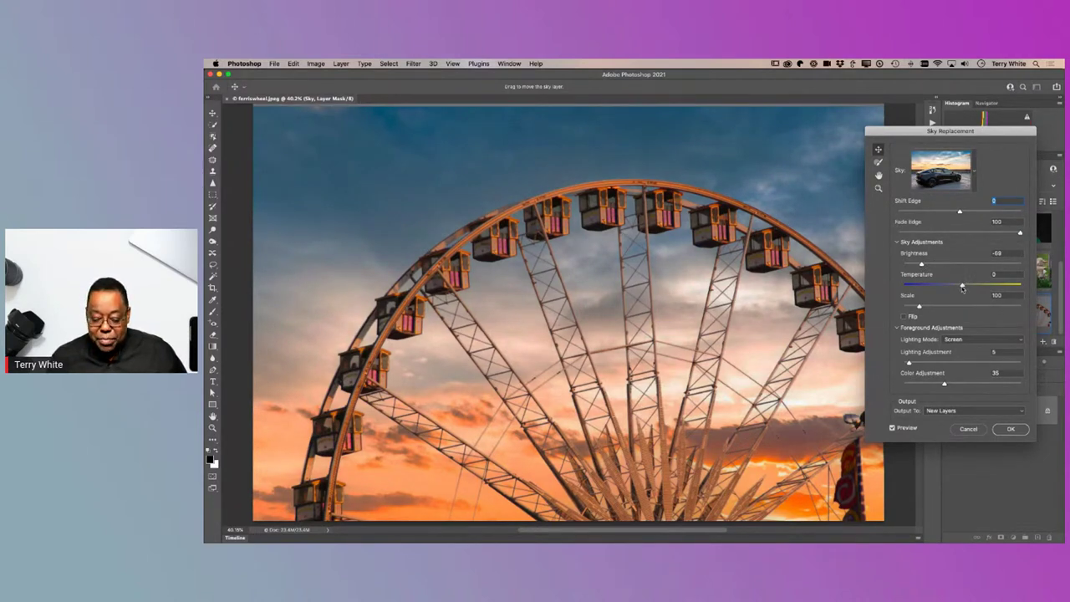
pyautogui.moveTo(962, 287)
pyautogui.mouseDown()
pyautogui.moveTo(924, 288)
pyautogui.moveTo(957, 288)
pyautogui.mouseUp()
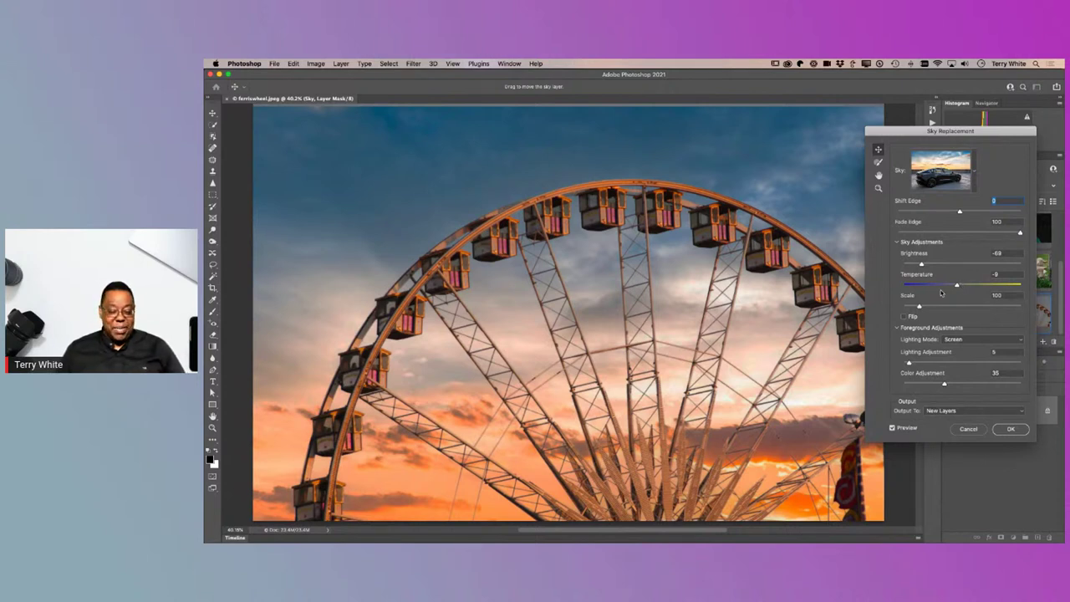
# Step: Preview the grey overcast, sepia storm and blue-with-white-clouds presets from the Terry sky folder
pyautogui.click(974, 173)
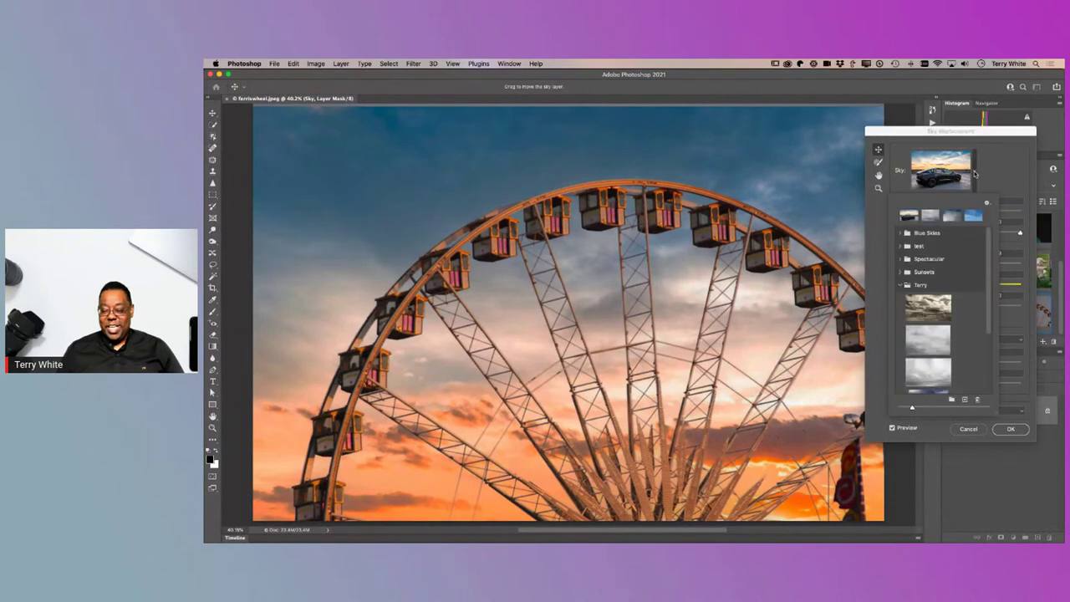
pyautogui.scroll(-5, 927, 329)
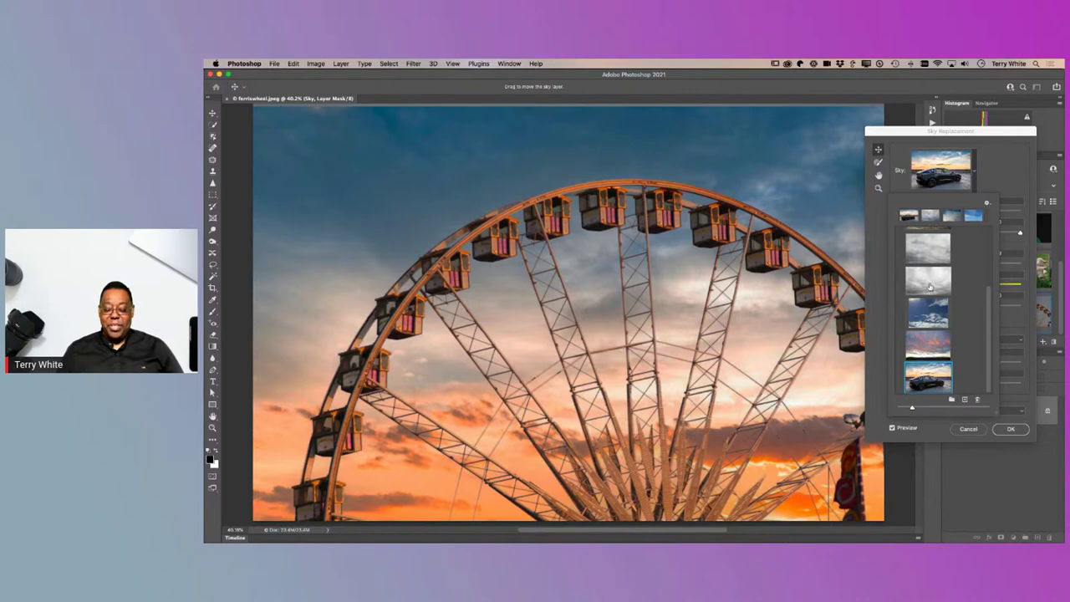
pyautogui.press('Up')
pyautogui.press('Up')
pyautogui.press('Up')
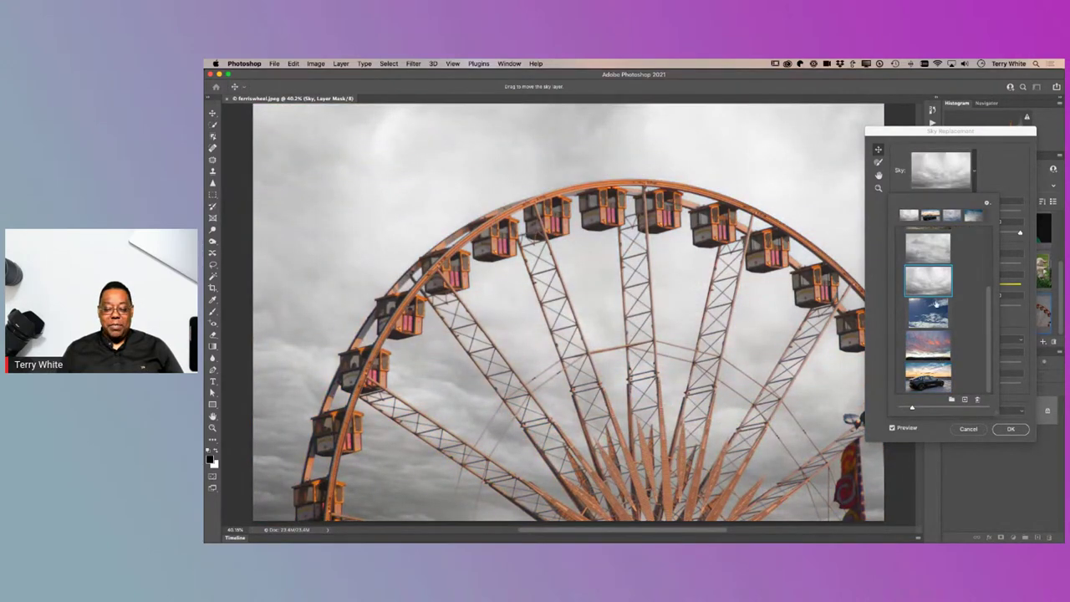
pyautogui.scroll(1, 938, 324)
pyautogui.scroll(2, 937, 326)
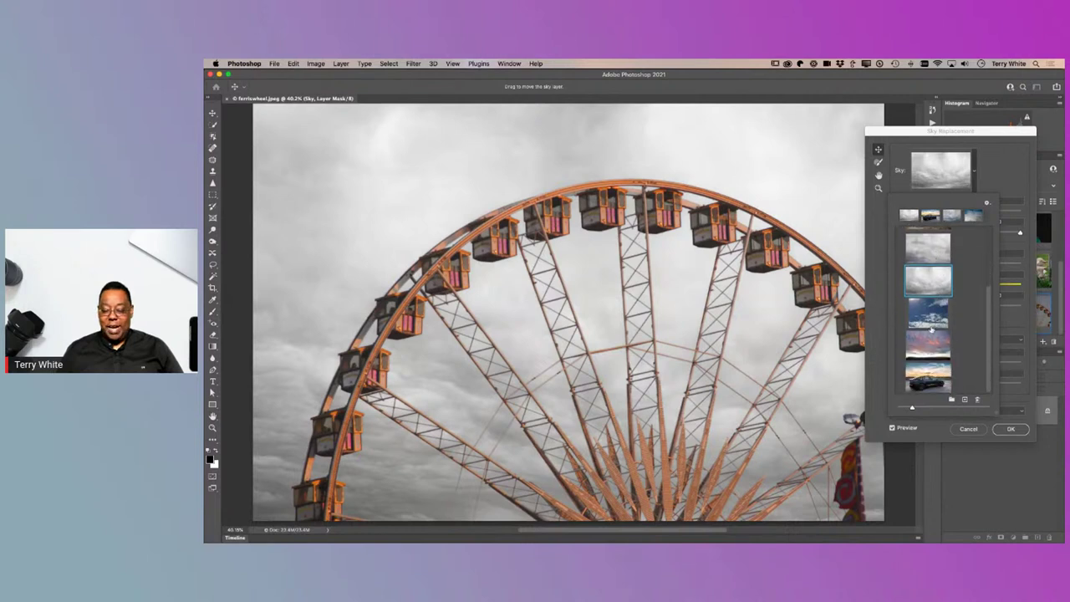
pyautogui.click(928, 292)
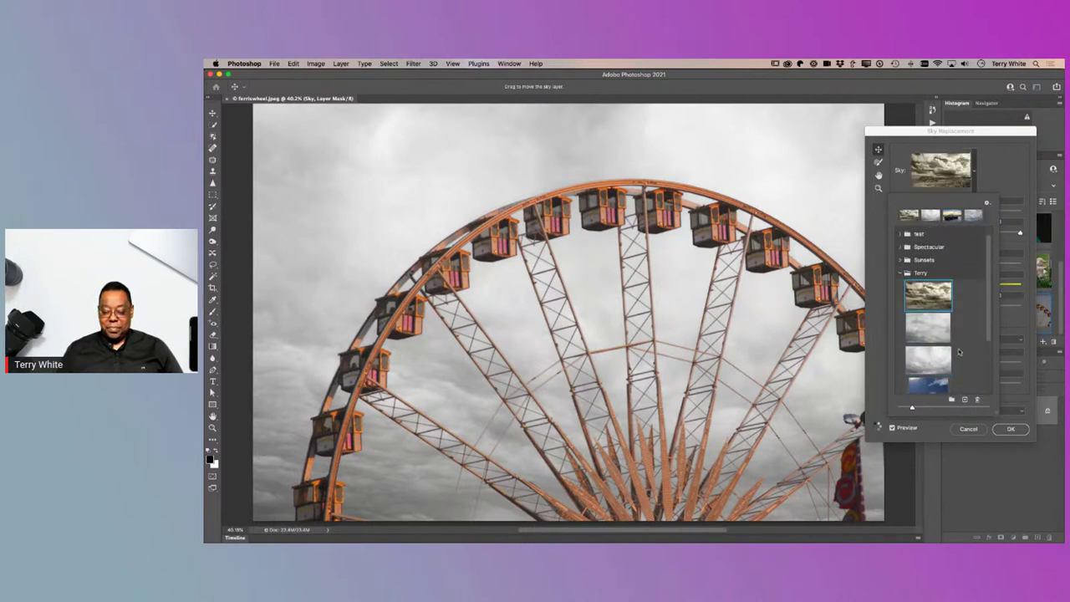
pyautogui.scroll(-2, 958, 352)
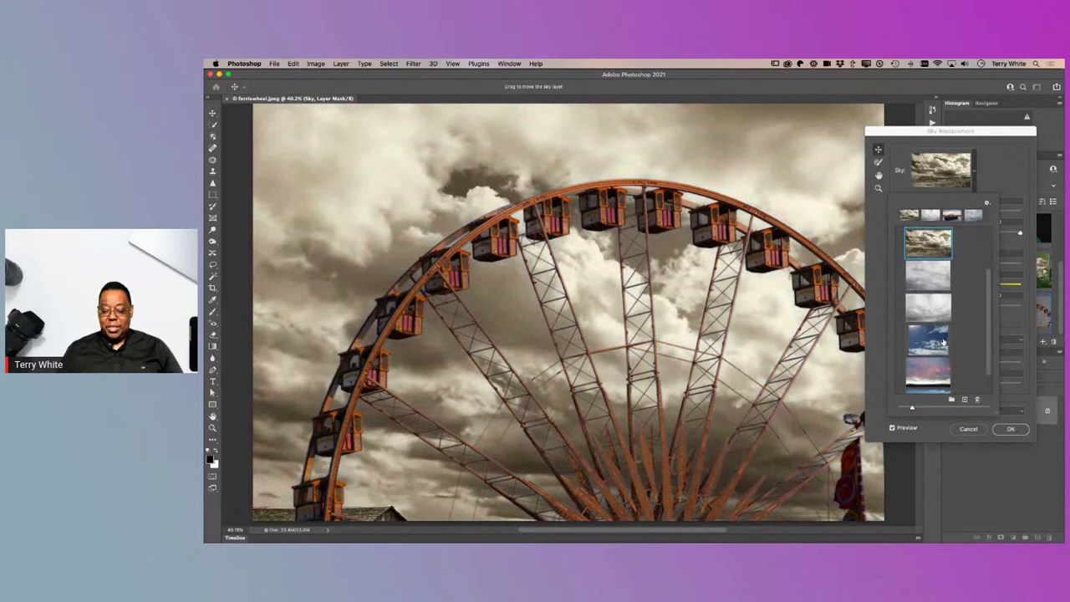
pyautogui.click(935, 321)
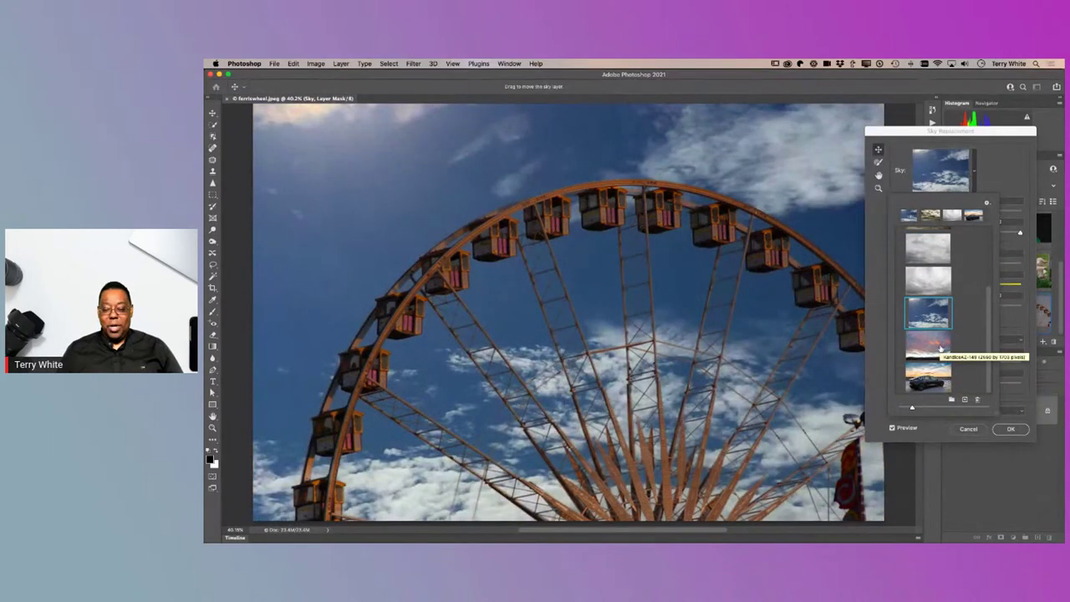
# Step: Preview the pink sunset and grey cloudy presets, then choose the darker grey clouds sky
pyautogui.scroll(3, 941, 349)
pyautogui.scroll(-3, 940, 348)
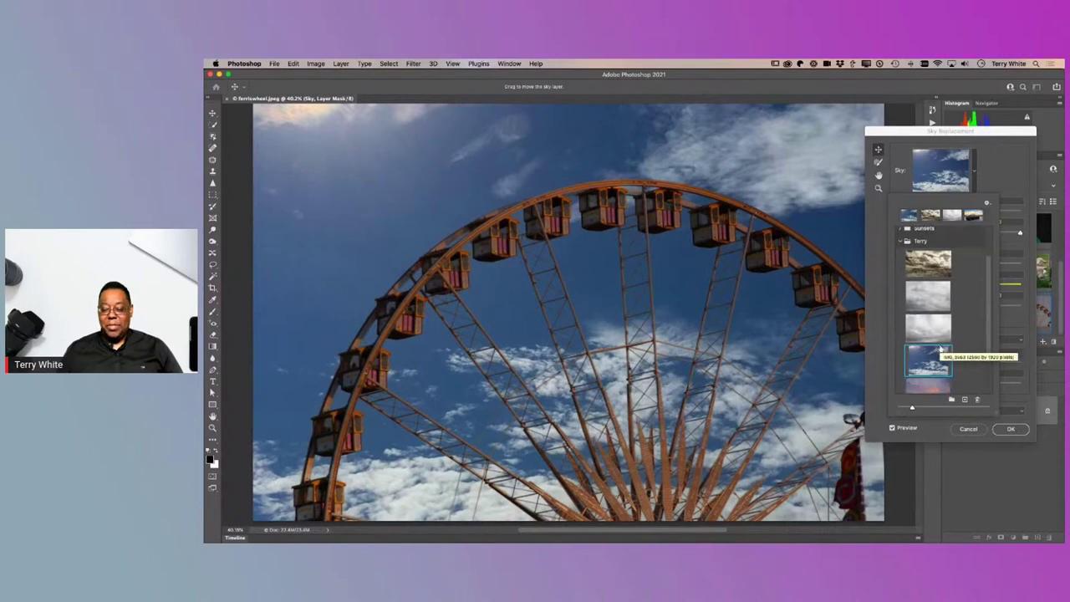
pyautogui.click(940, 345)
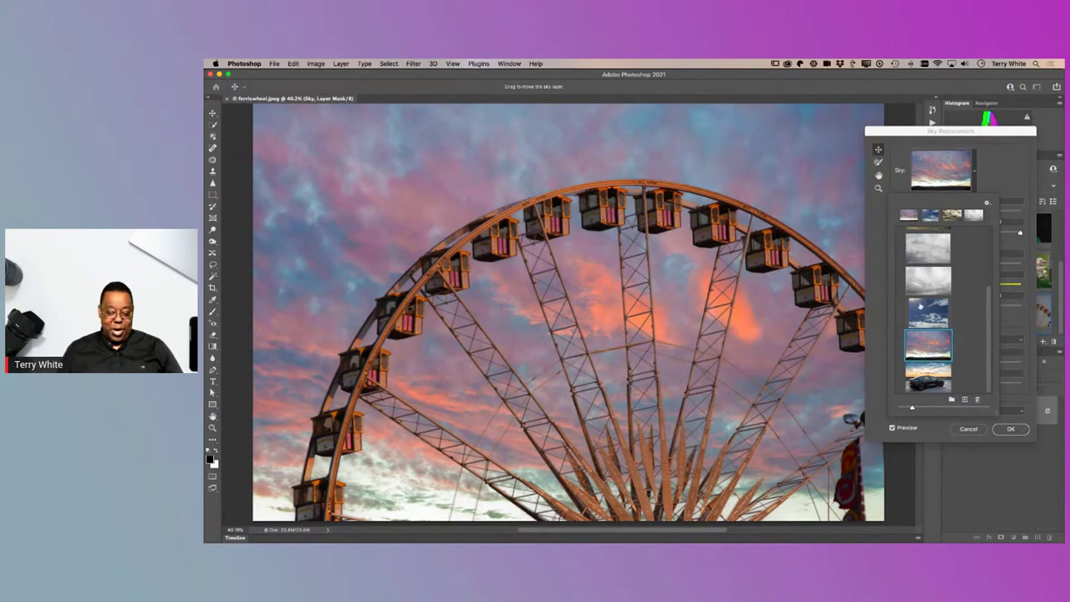
pyautogui.scroll(5, 919, 306)
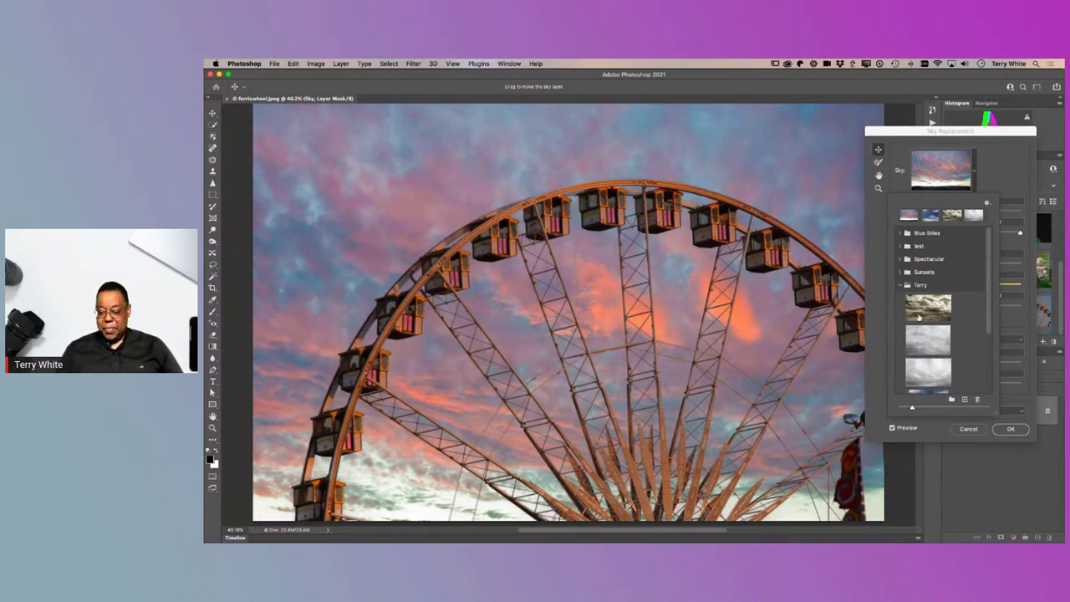
pyautogui.click(923, 333)
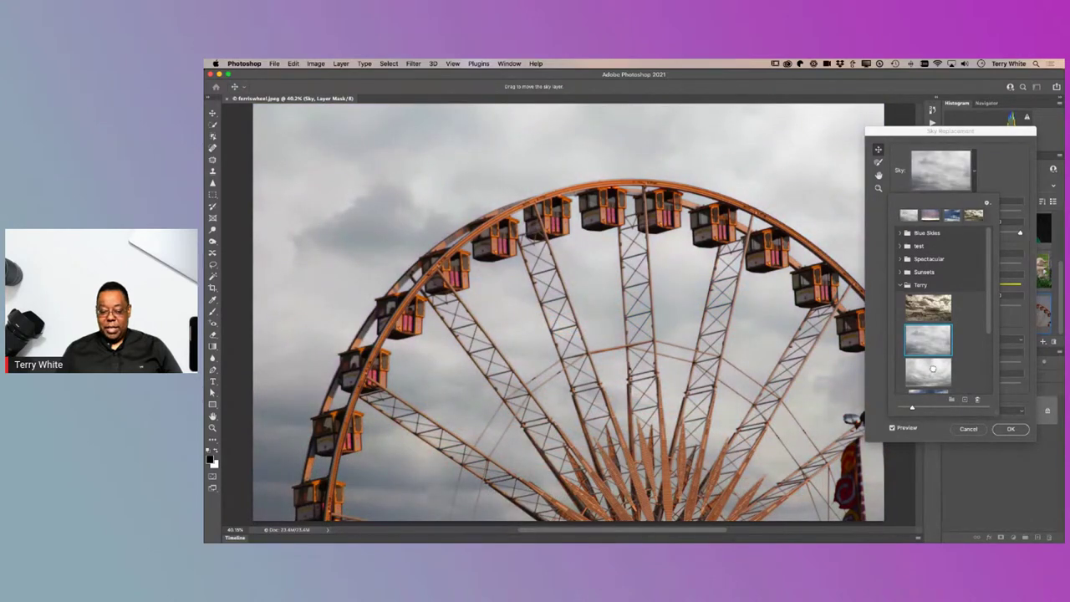
pyautogui.click(941, 369)
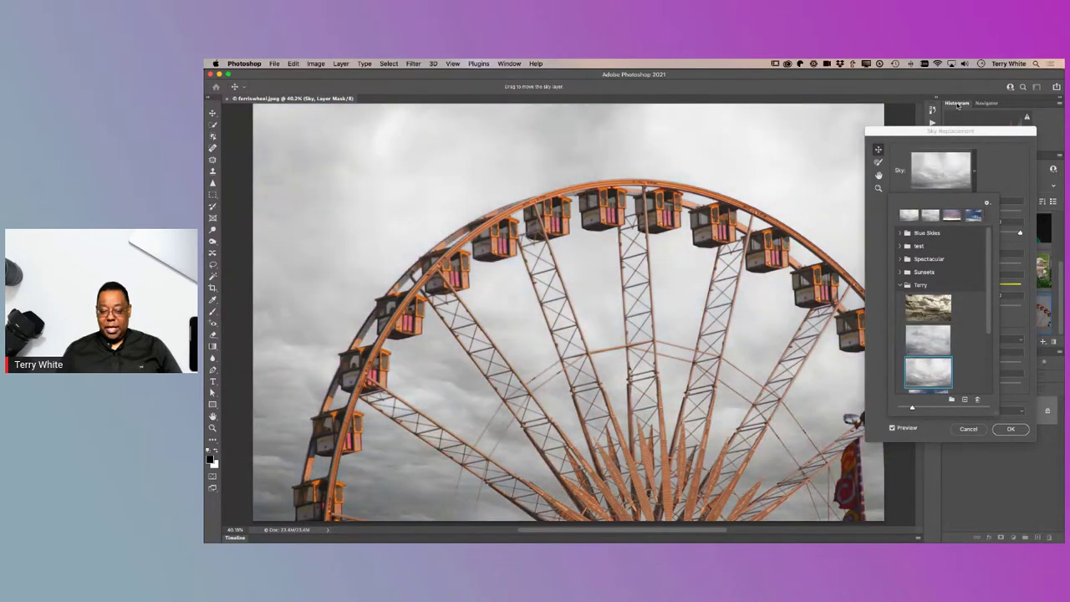
# Step: Lower the grey cloudy sky's Brightness to -69
pyautogui.click(975, 172)
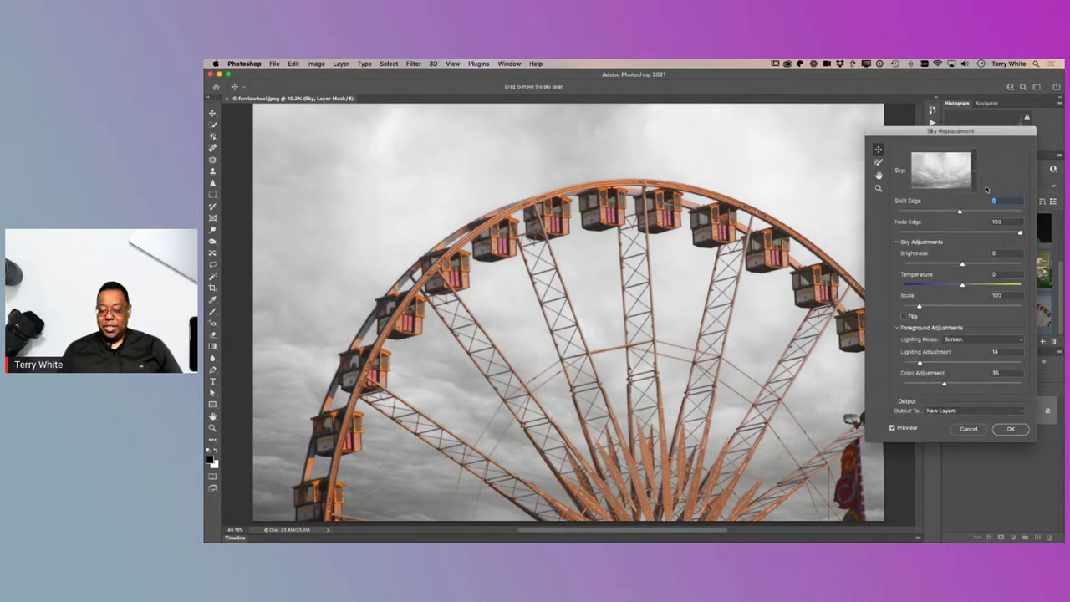
pyautogui.moveTo(961, 265); pyautogui.dragTo(922, 265)
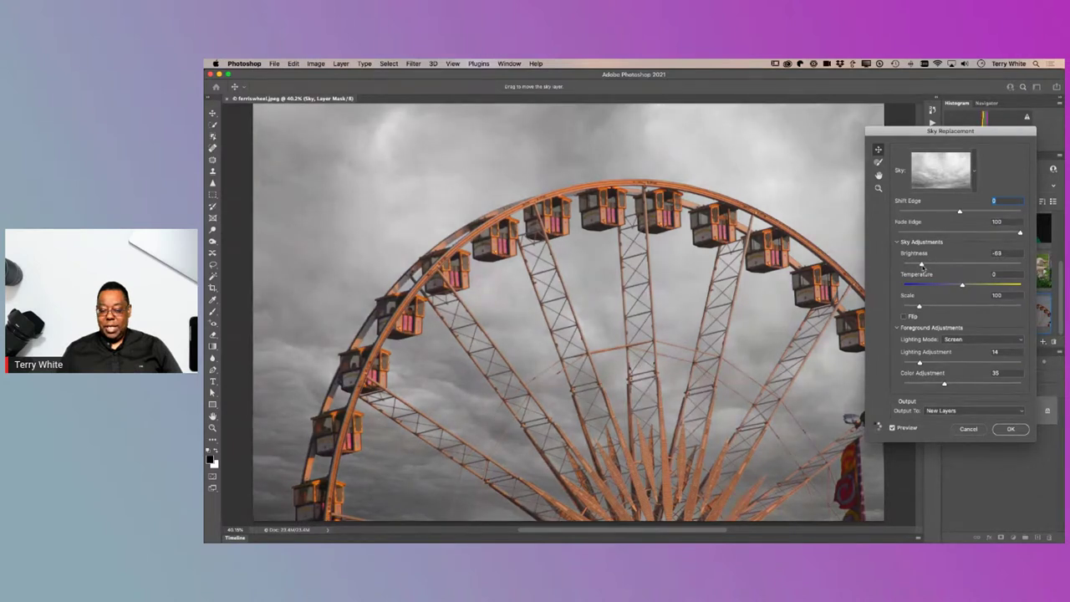
pyautogui.moveTo(921, 265); pyautogui.dragTo(922, 266)
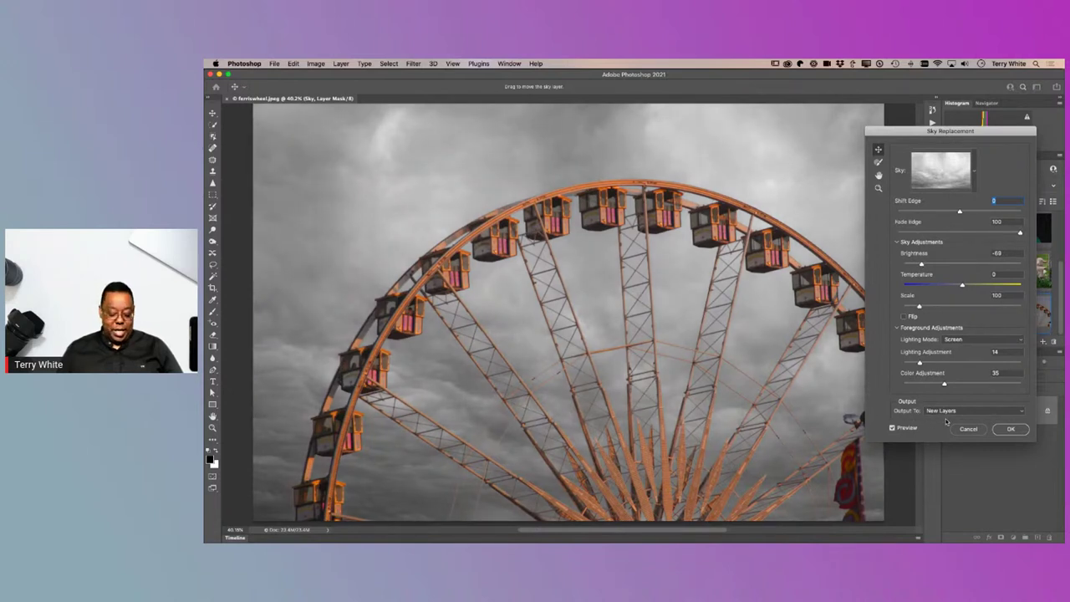
# Step: Apply the grey cloud sky replacement with OK
pyautogui.press('alt')
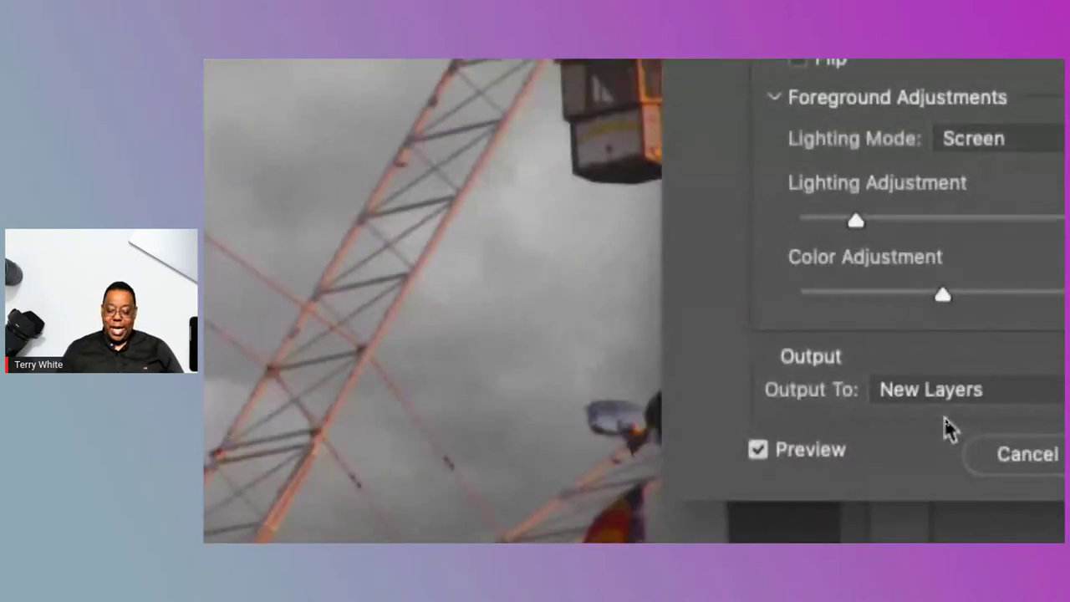
pyautogui.press('alt')
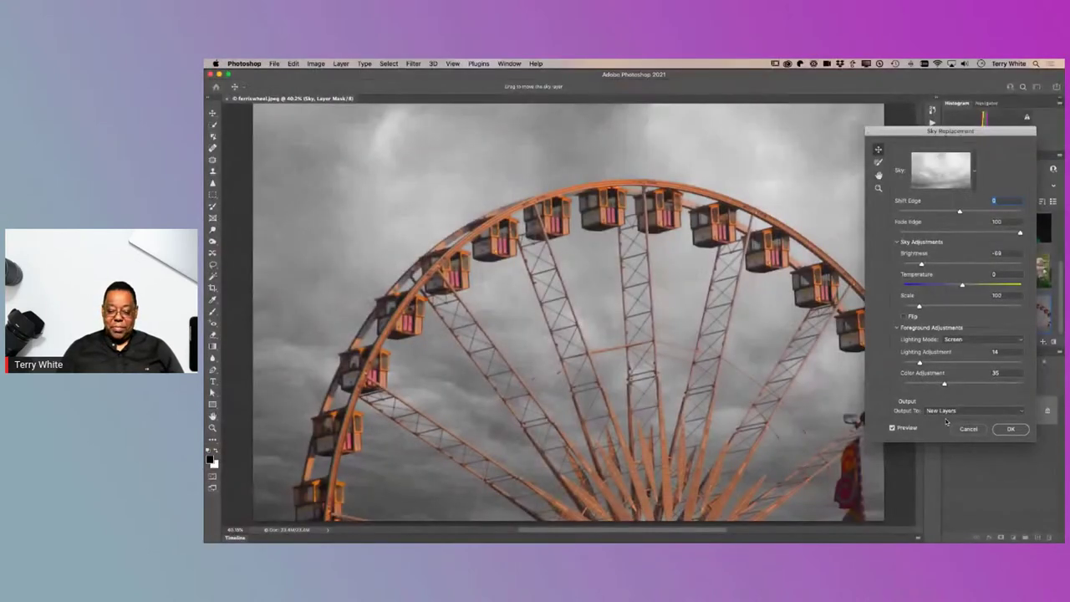
pyautogui.click(1010, 429)
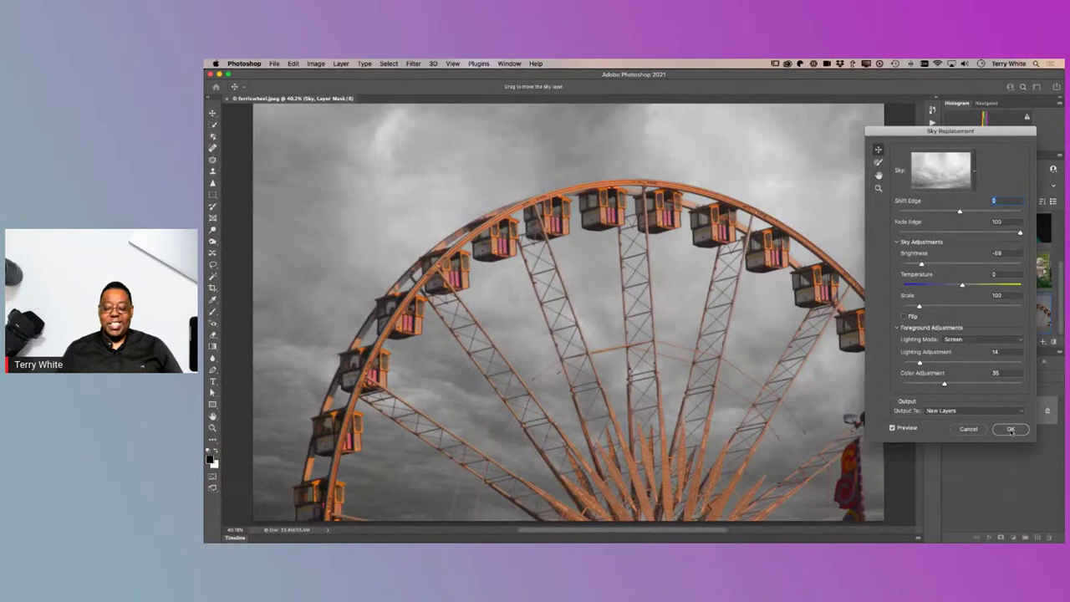
pyautogui.click(1010, 430)
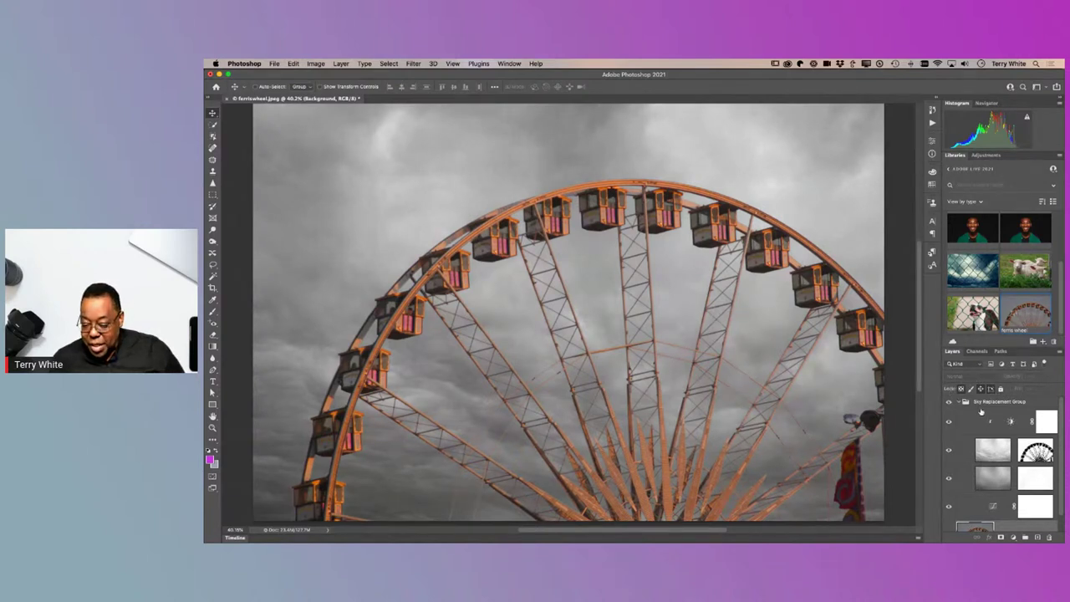
# Step: Float and resize the Layers panel, then collapse the Sky Replacement Group folder
pyautogui.moveTo(954, 356); pyautogui.dragTo(840, 324)
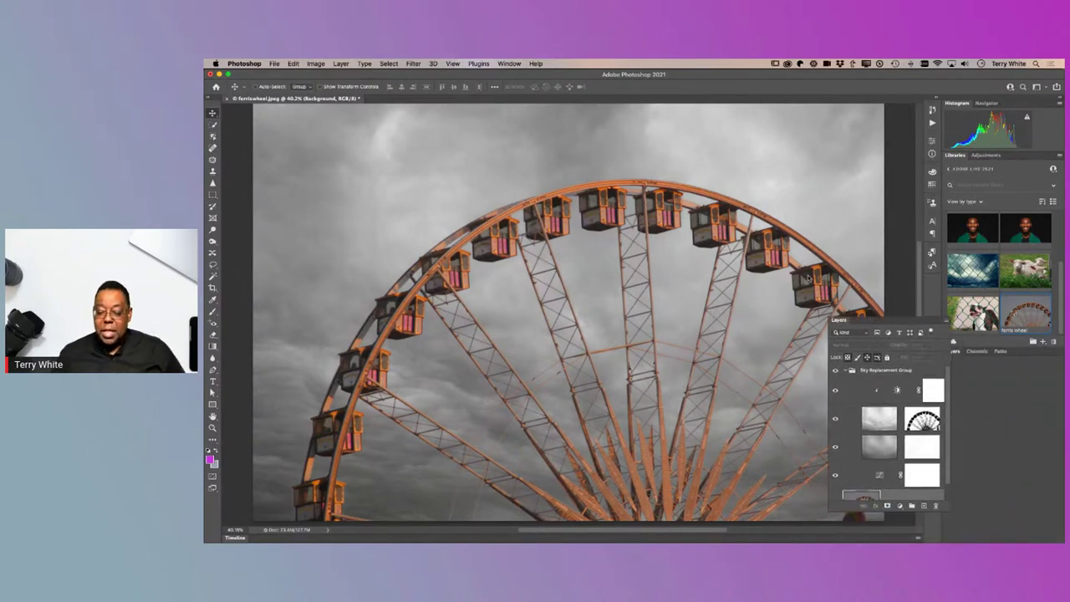
pyautogui.moveTo(805, 274); pyautogui.dragTo(766, 113)
pyautogui.moveTo(885, 310); pyautogui.dragTo(915, 380)
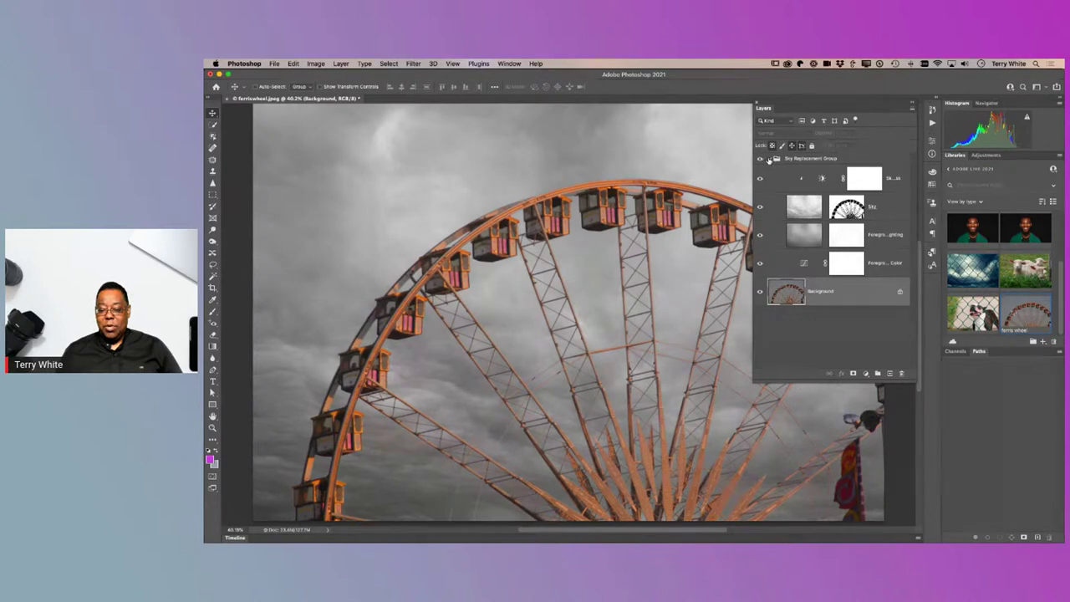
pyautogui.click(770, 160)
pyautogui.click(768, 159)
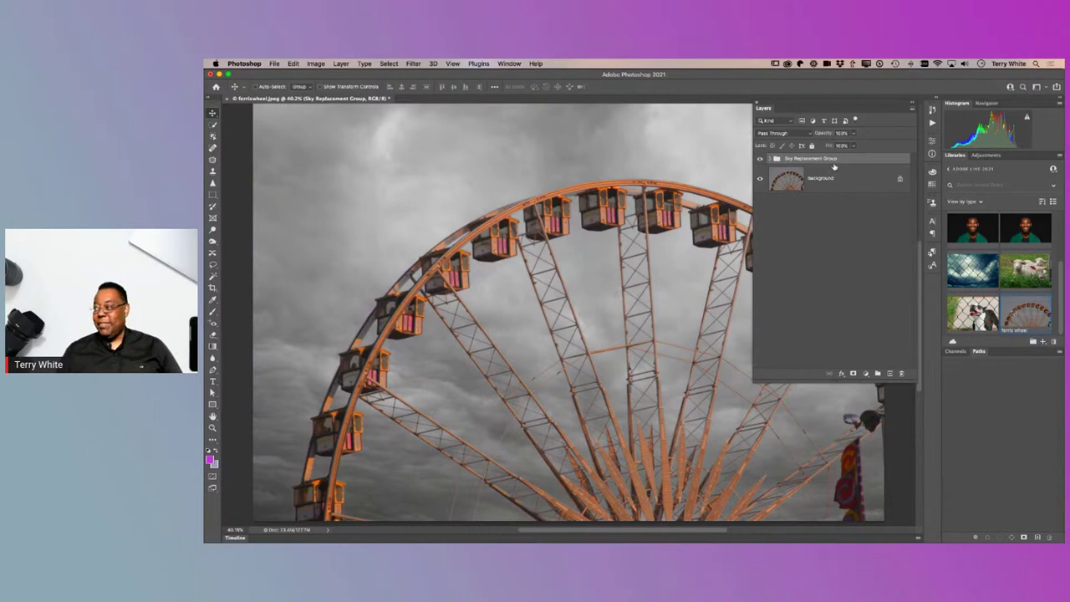
pyautogui.click(759, 159)
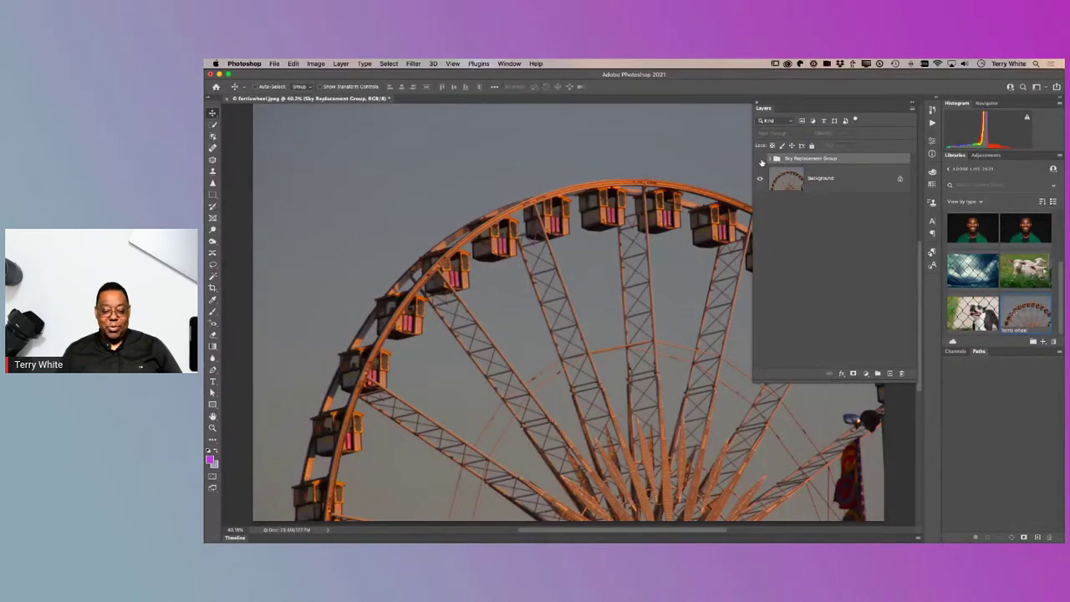
pyautogui.click(760, 158)
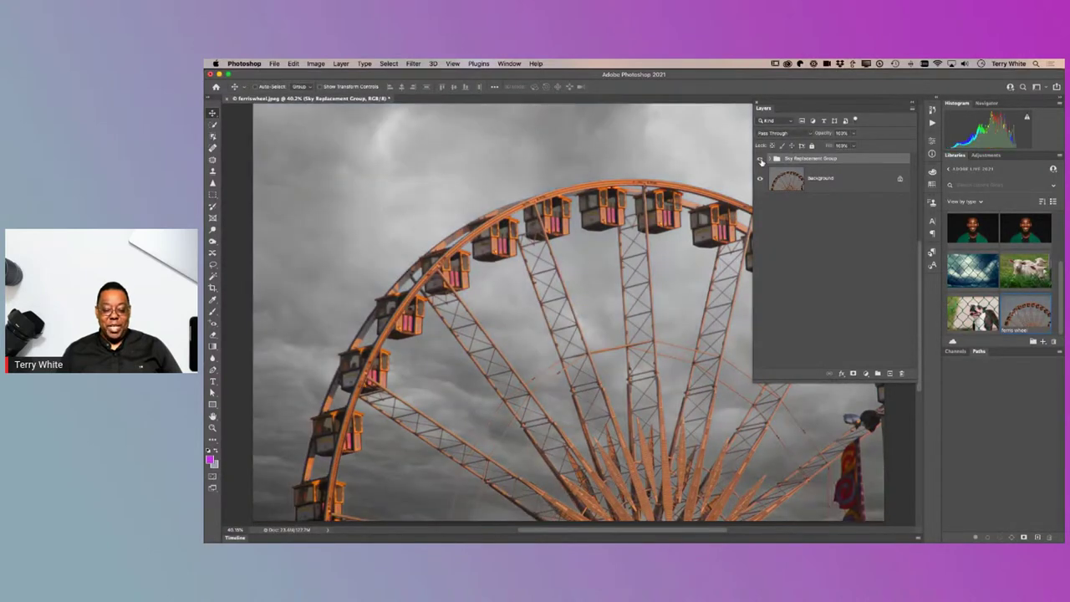
pyautogui.click(760, 159)
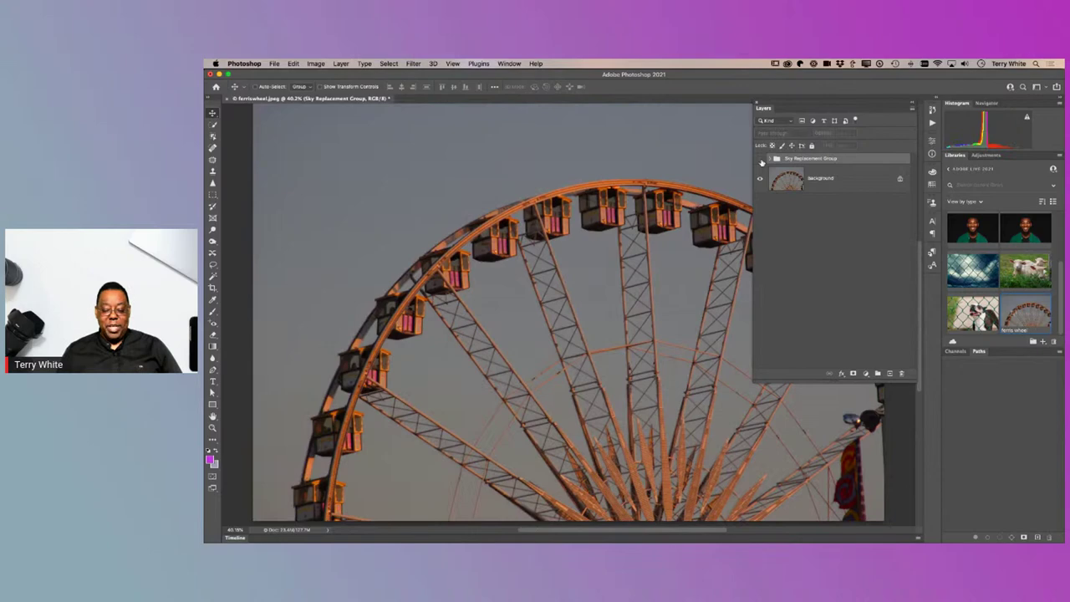
pyautogui.click(759, 159)
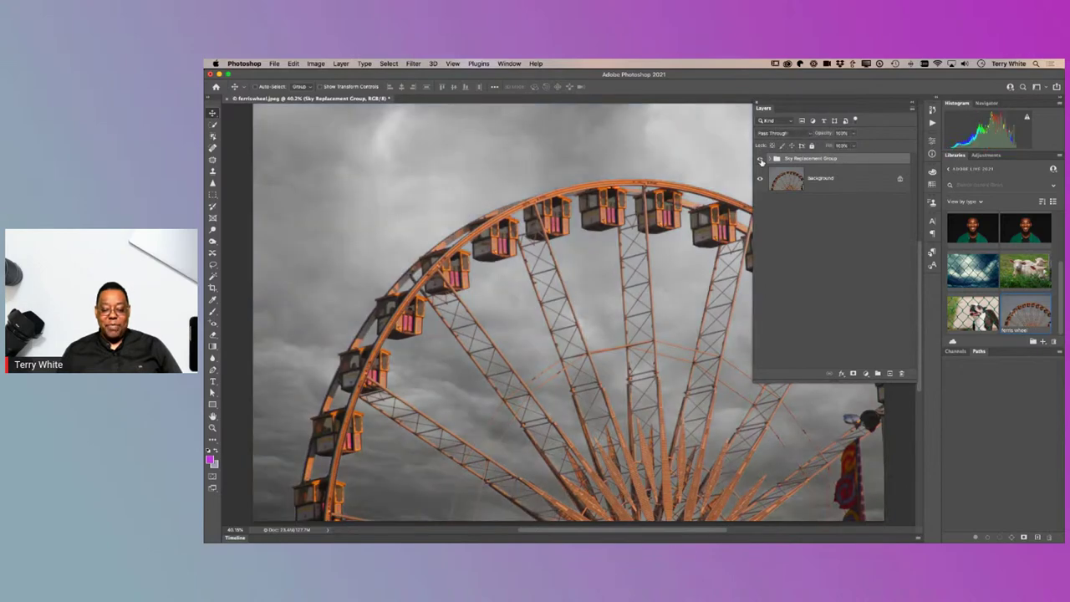
pyautogui.click(760, 159)
pyautogui.click(760, 159)
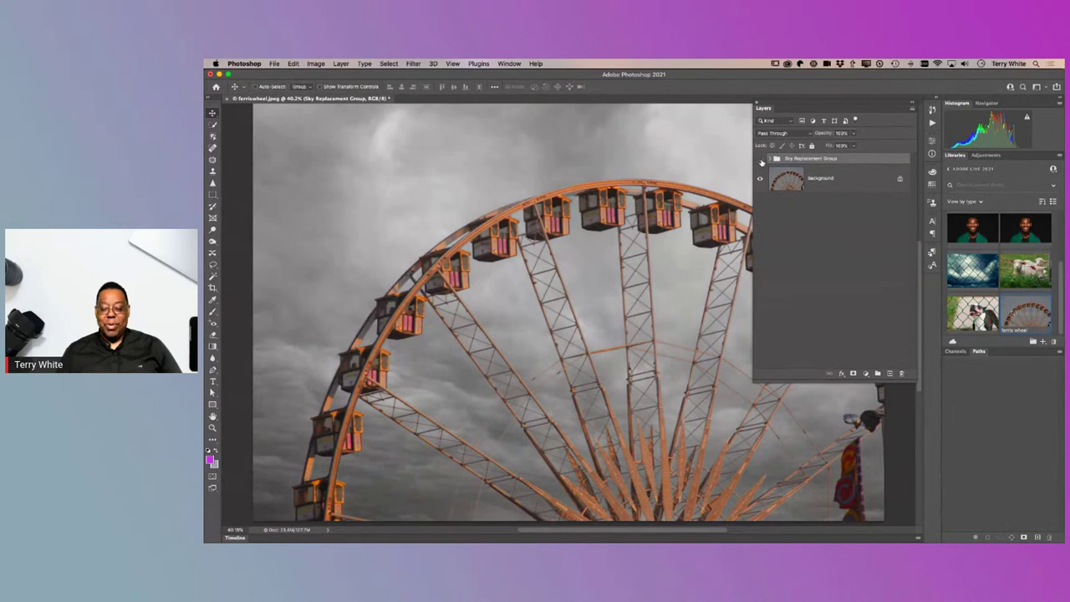
pyautogui.click(759, 159)
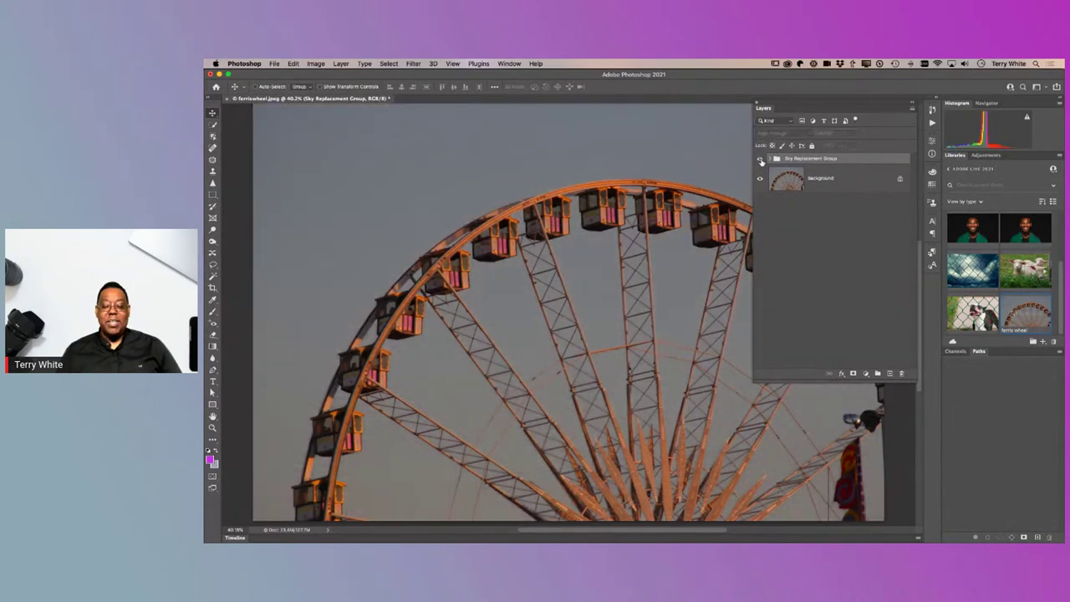
pyautogui.click(759, 159)
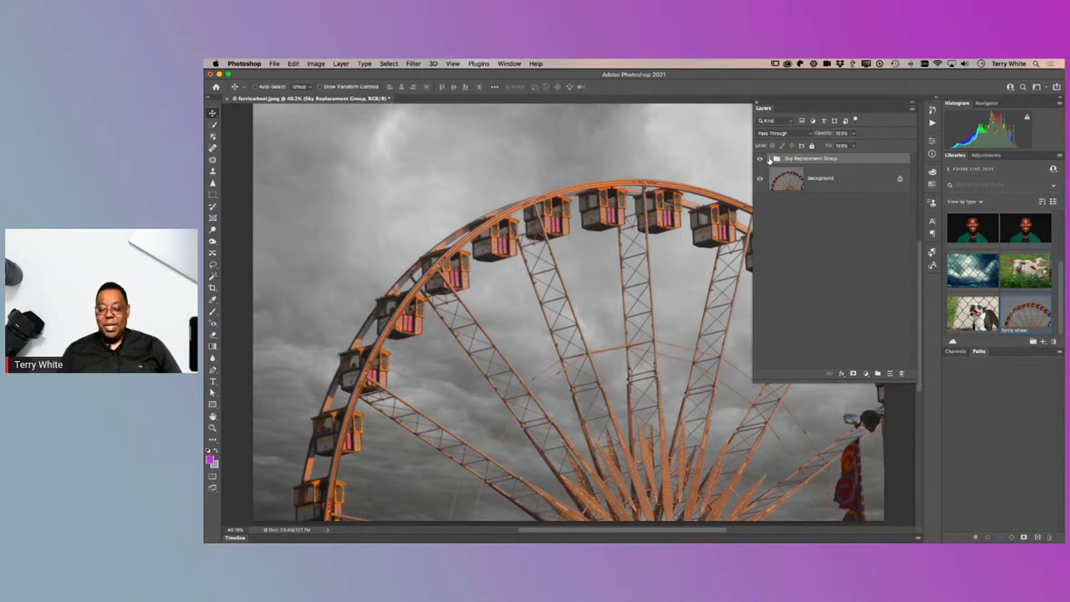
pyautogui.click(769, 158)
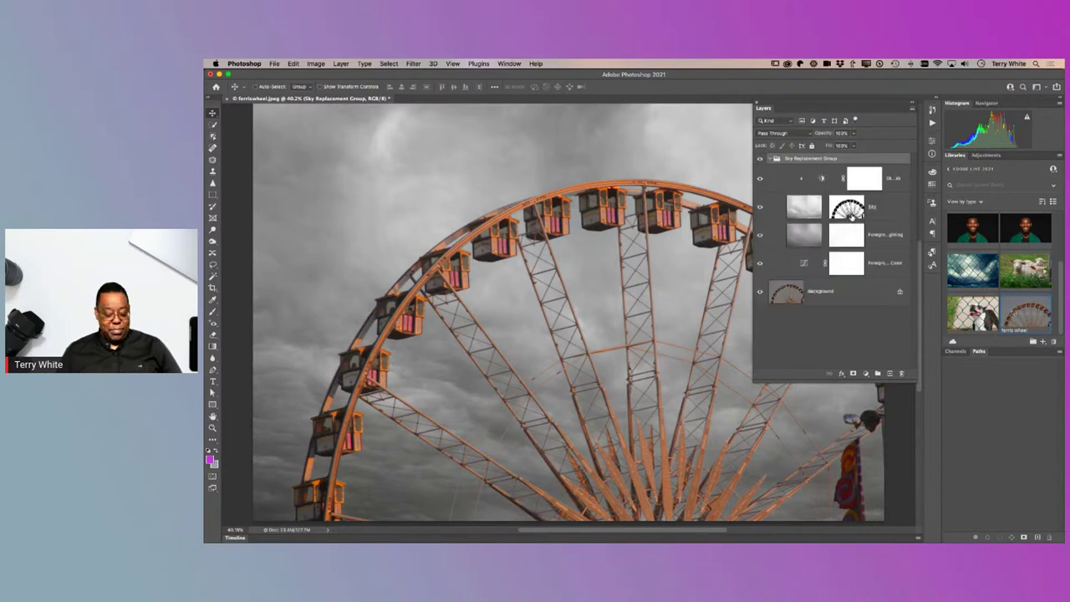
# Step: Inspect the Sky layer mask, then lower the Sky Brightness adjustment to keep the clouds dark
pyautogui.keyDown('alt'); pyautogui.click(847, 208); pyautogui.keyUp('alt')
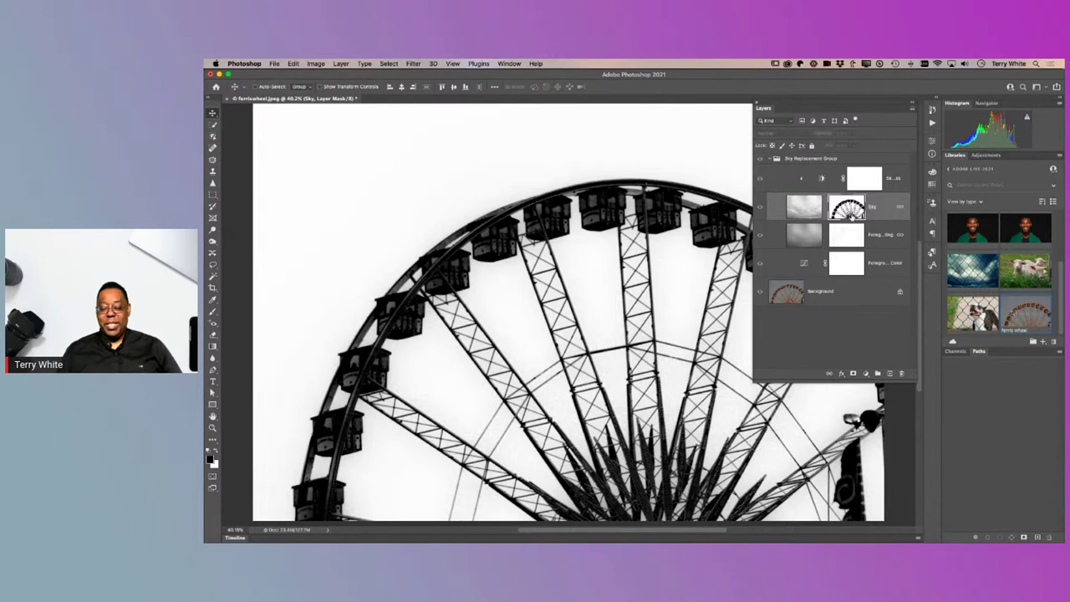
pyautogui.keyDown('alt'); pyautogui.click(851, 214); pyautogui.keyUp('alt')
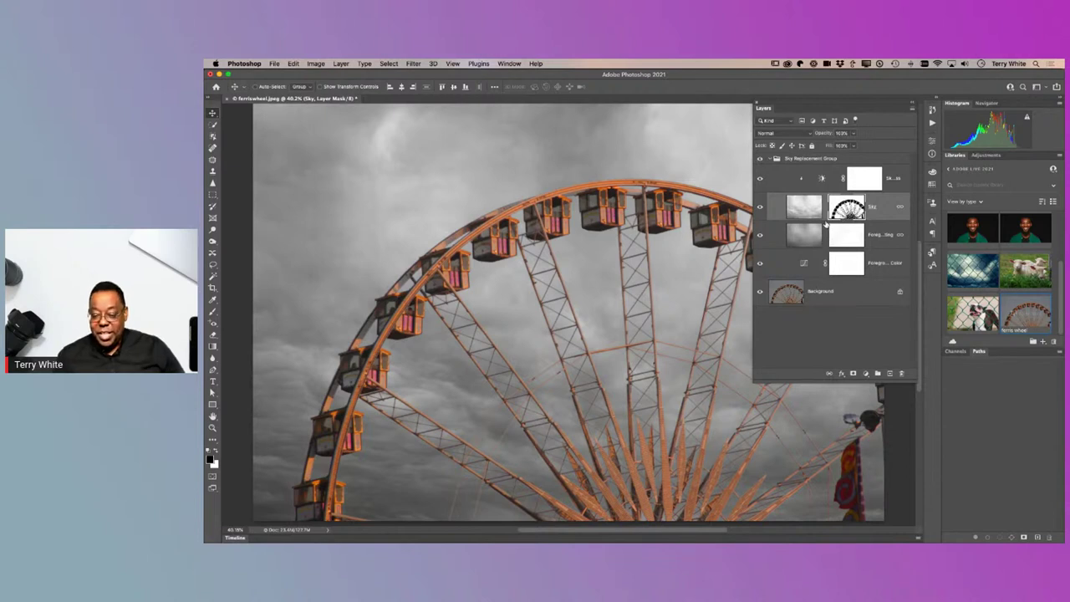
pyautogui.doubleClick(821, 178)
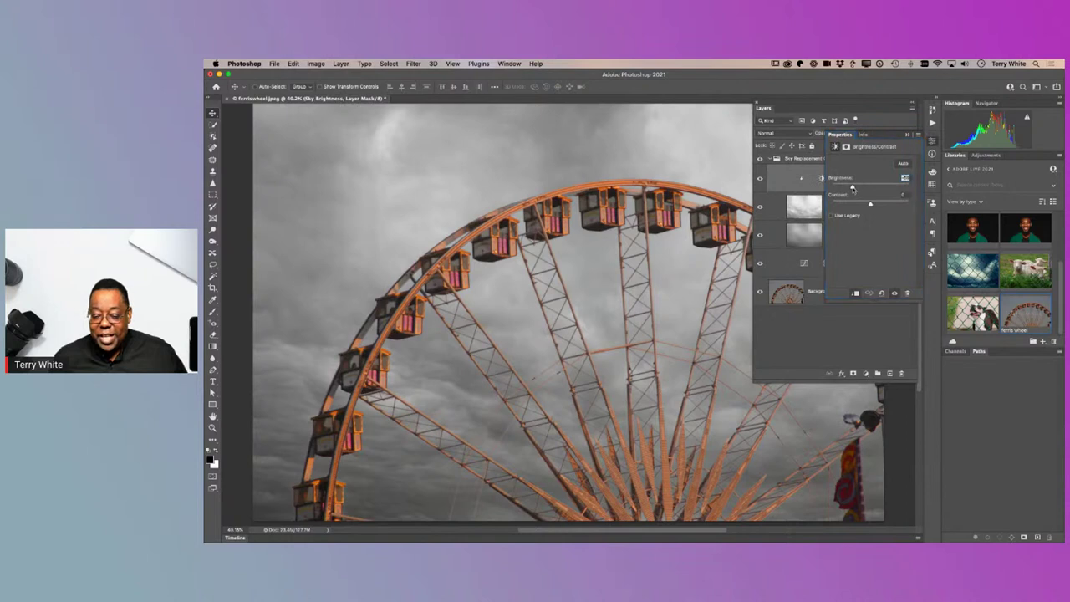
pyautogui.moveTo(851, 188); pyautogui.dragTo(844, 188)
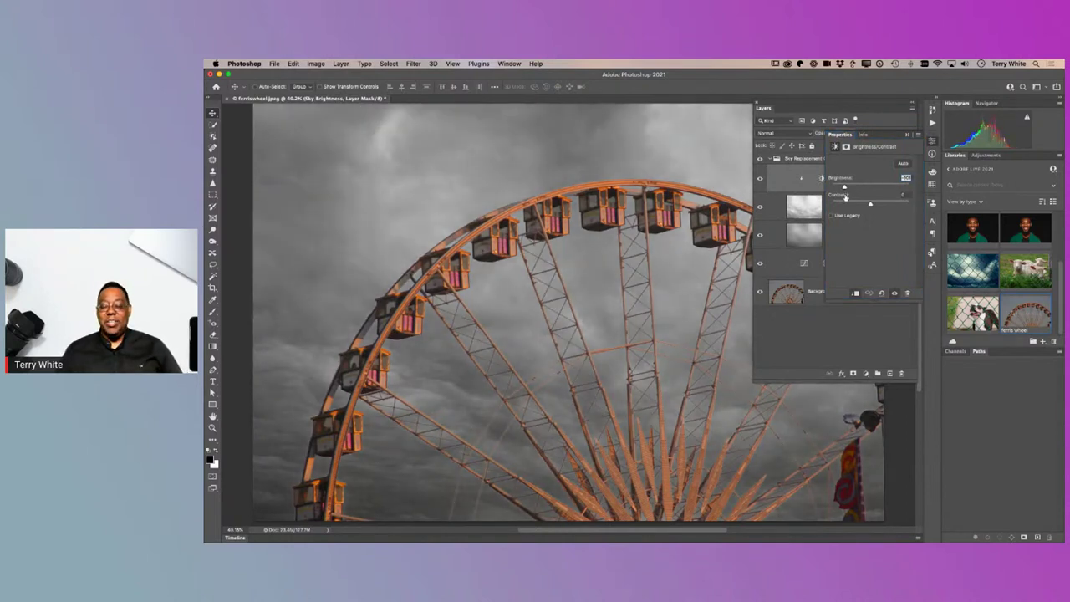
pyautogui.doubleClick(878, 128)
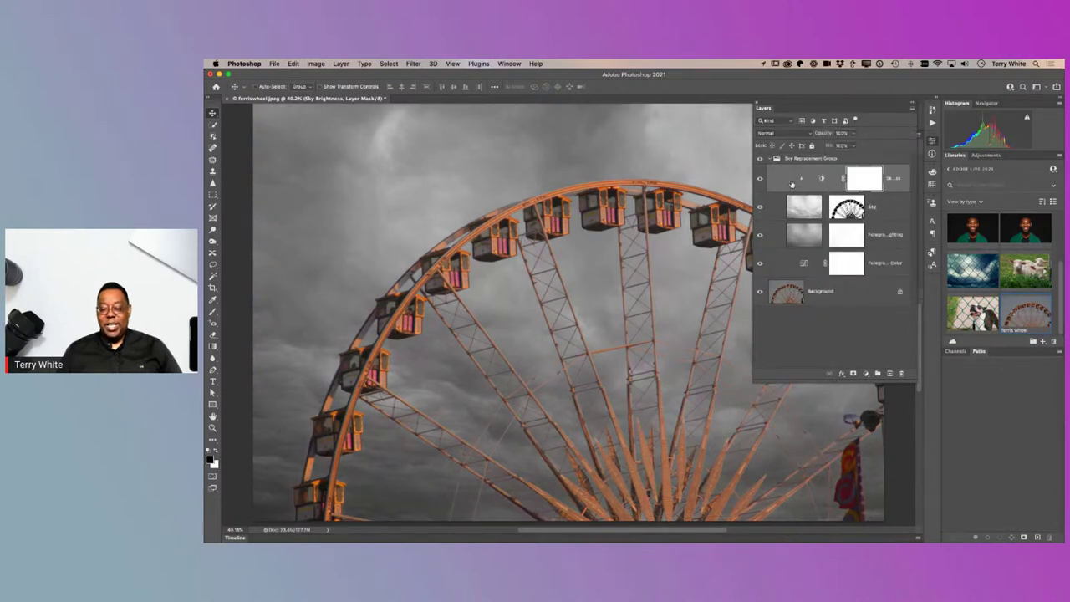
pyautogui.click(768, 159)
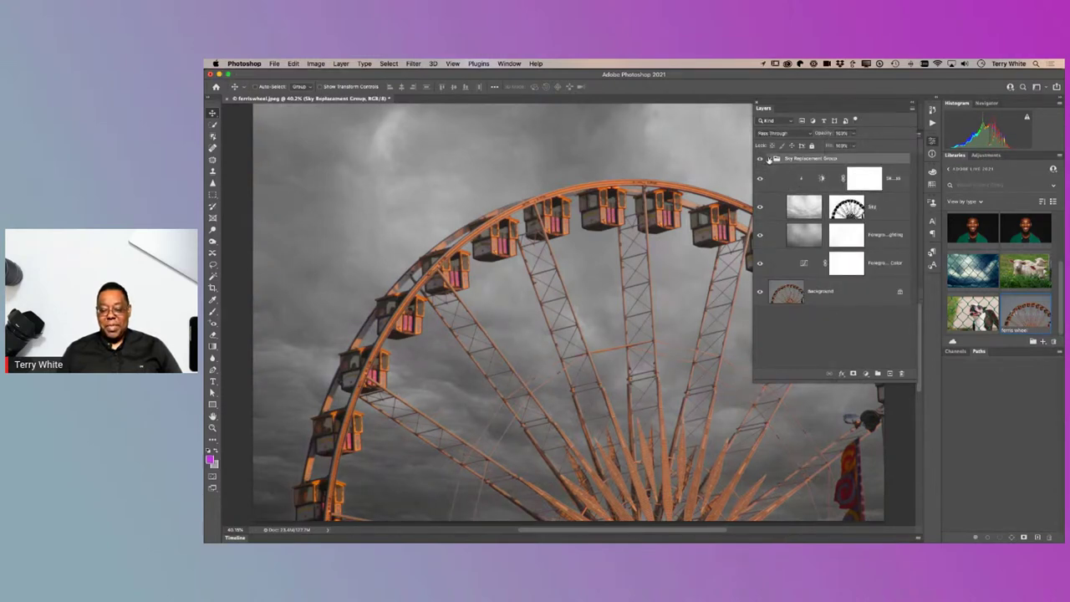
# Step: Collapse and hide the cloudy sky group, then select the Background layer
pyautogui.click(769, 159)
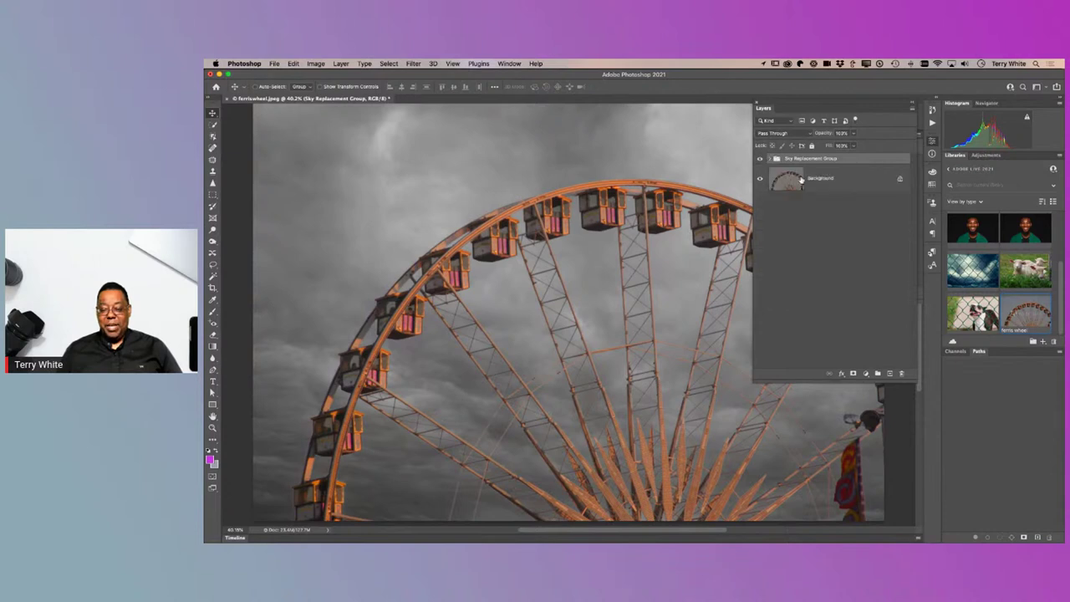
pyautogui.click(760, 159)
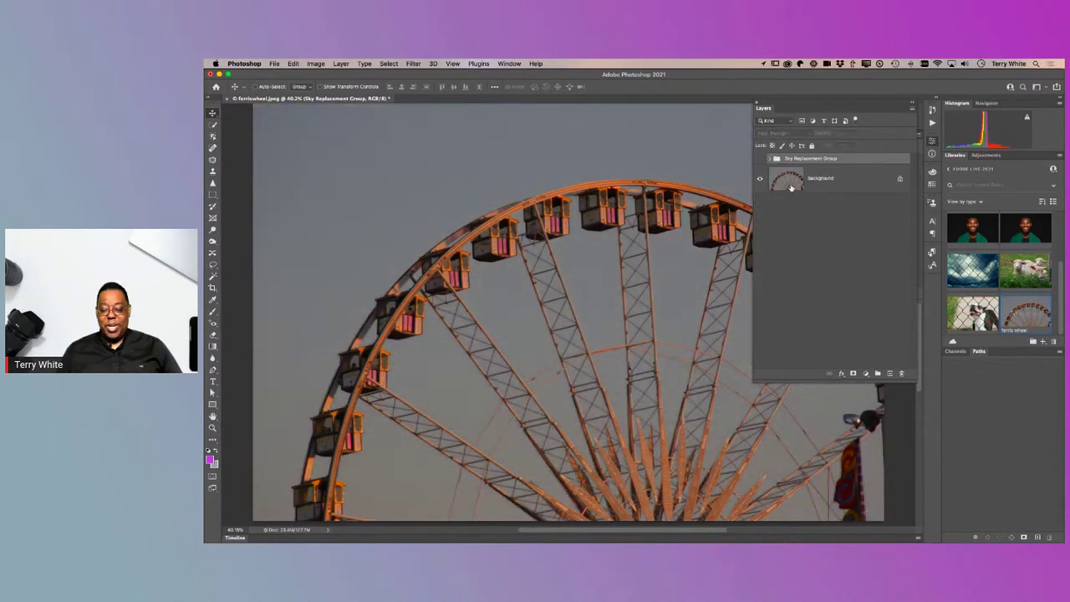
pyautogui.click(790, 186)
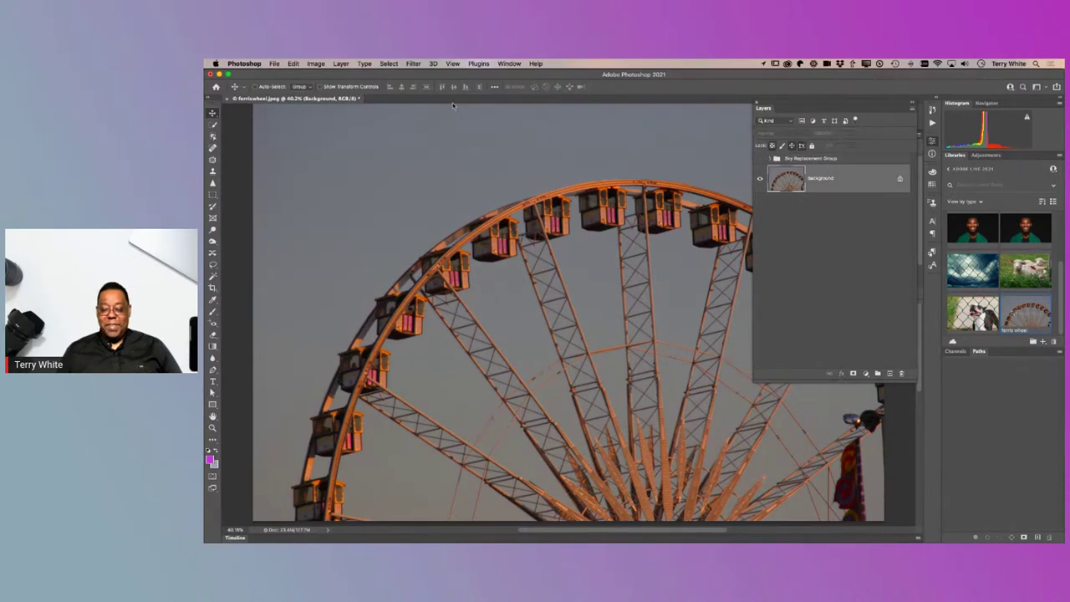
# Step: Start a new Sky Replacement using the Blue Skies preset with white clouds
pyautogui.click(293, 64)
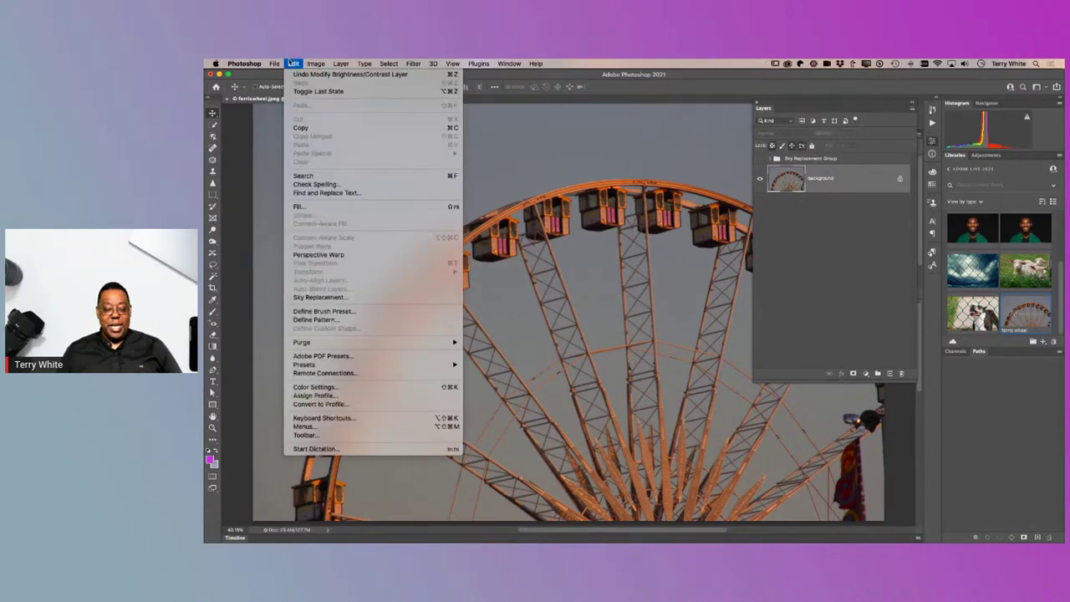
pyautogui.click(338, 297)
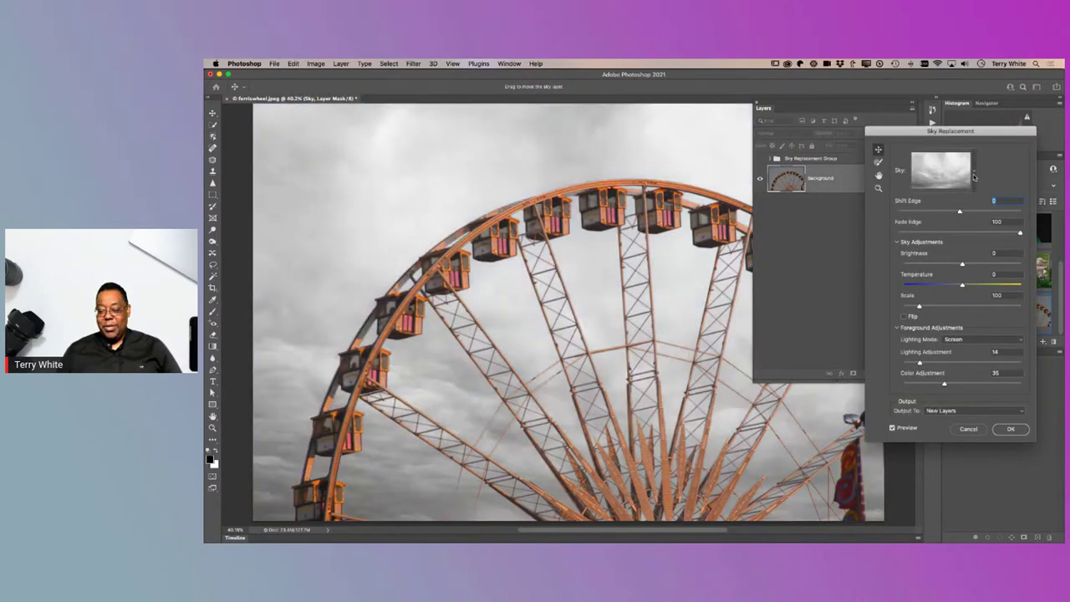
pyautogui.click(974, 175)
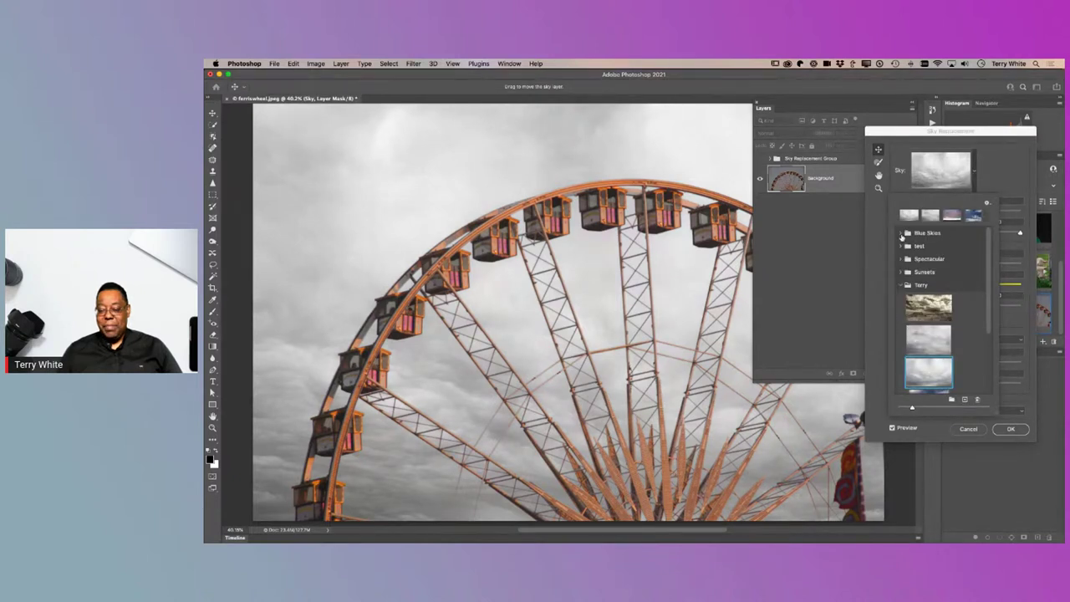
pyautogui.click(903, 233)
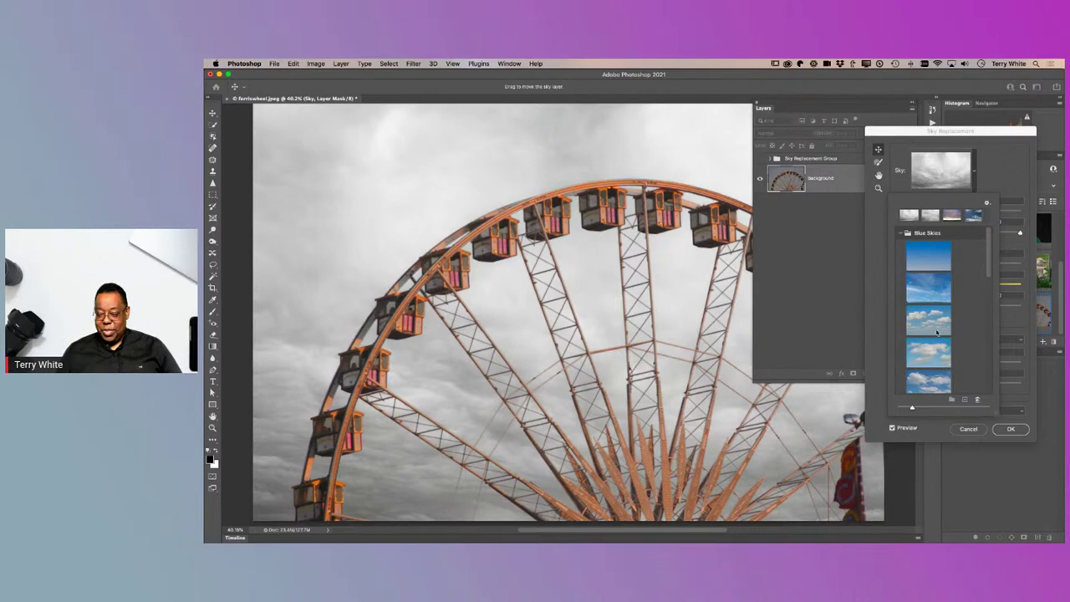
pyautogui.click(928, 289)
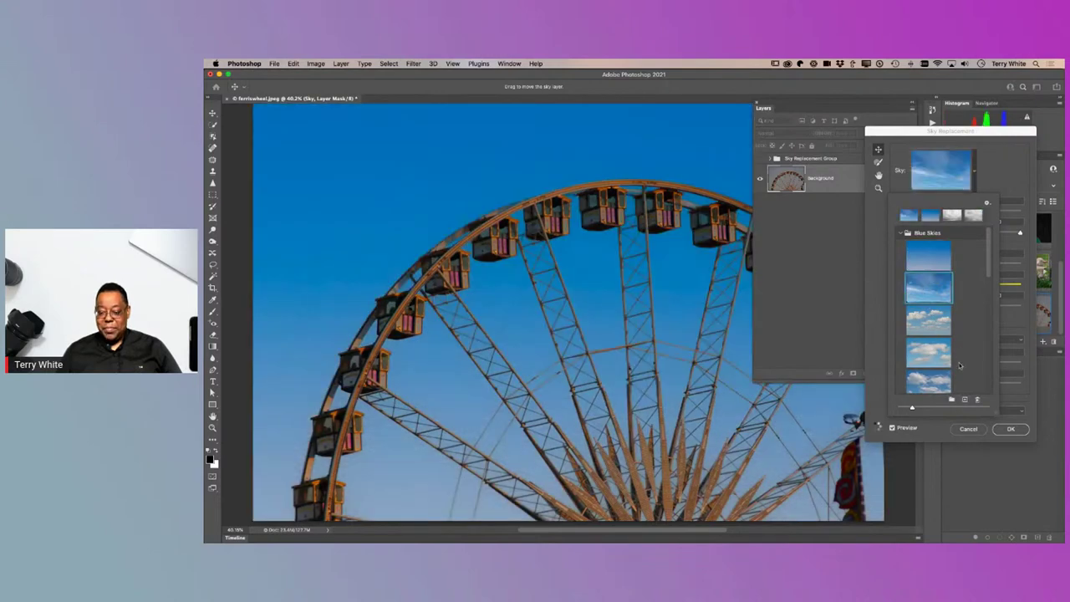
pyautogui.click(949, 362)
pyautogui.click(990, 182)
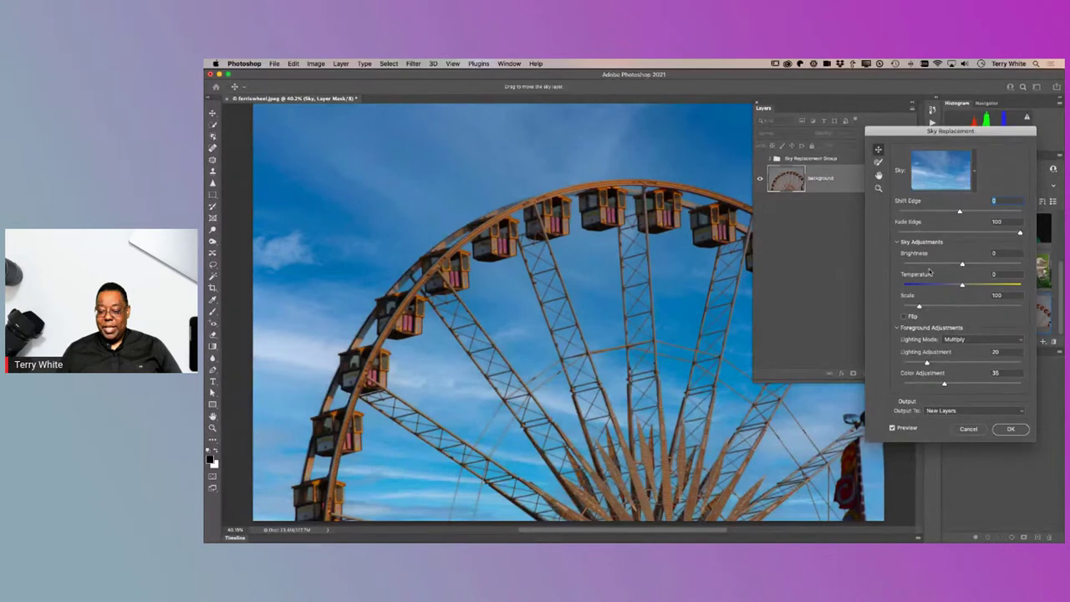
# Step: Darken the blue sky to Brightness -69 and apply the replacement
pyautogui.moveTo(962, 265); pyautogui.dragTo(926, 269)
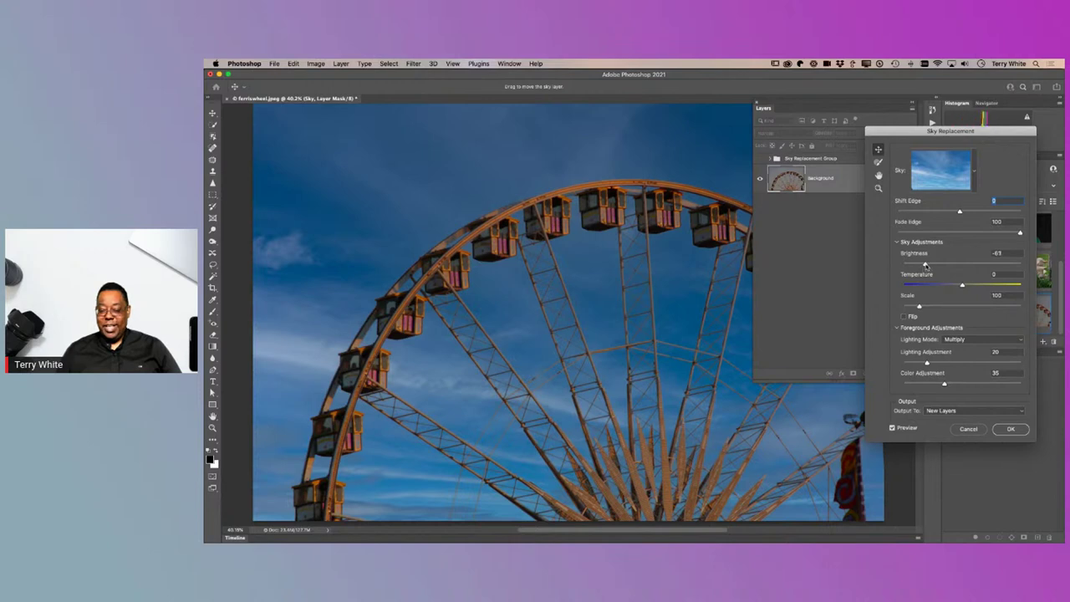
pyautogui.moveTo(926, 265); pyautogui.dragTo(923, 266)
pyautogui.press('Return')
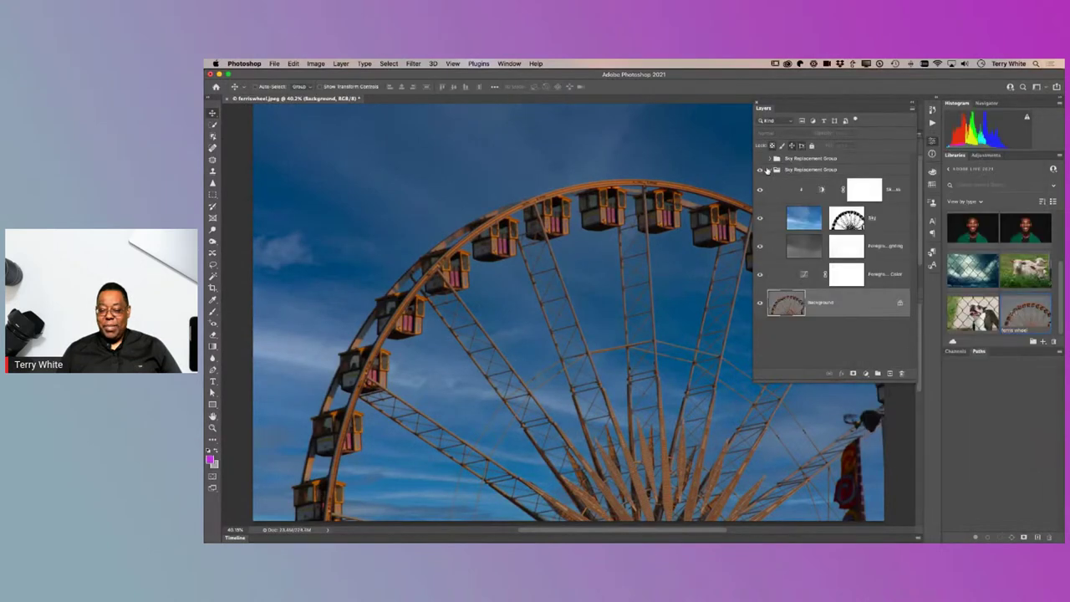
# Step: Collapse the blue sky group and compare both groups, ending with the cloudy sky visible
pyautogui.click(769, 171)
pyautogui.click(760, 170)
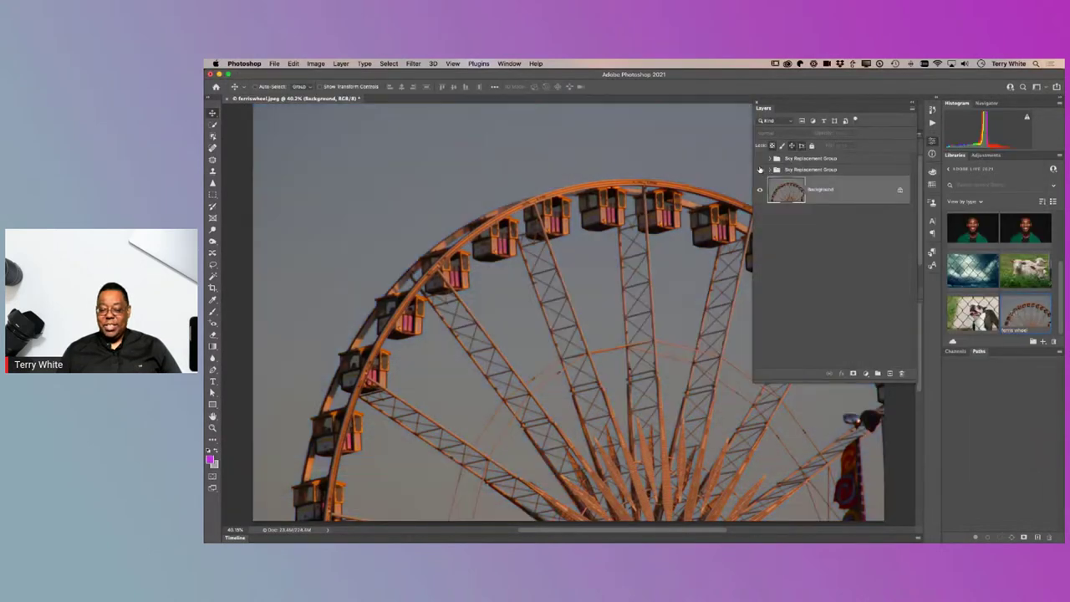
pyautogui.click(759, 159)
pyautogui.click(759, 158)
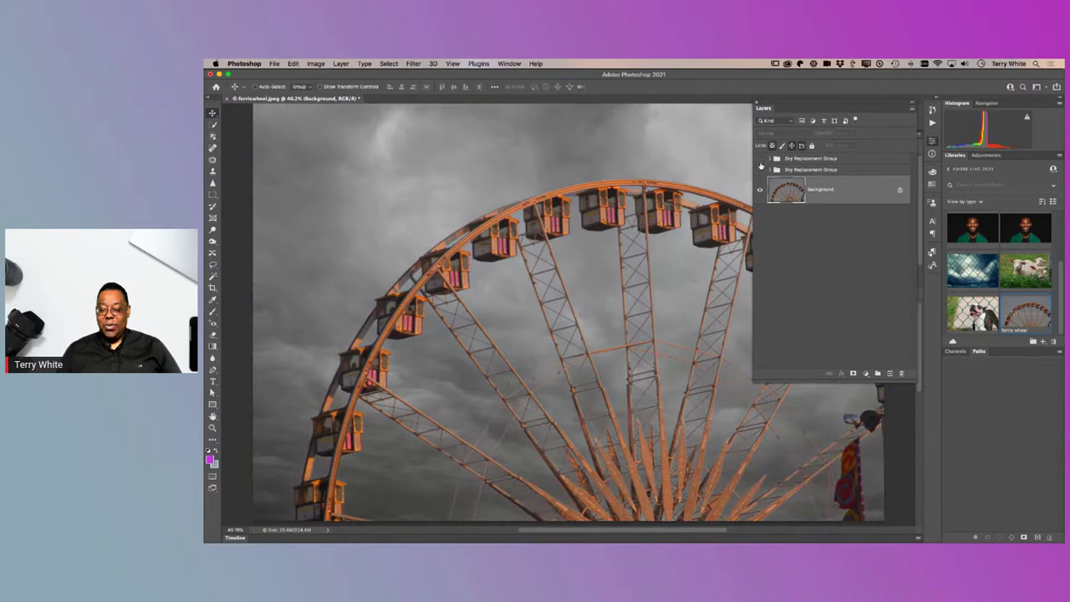
pyautogui.click(760, 170)
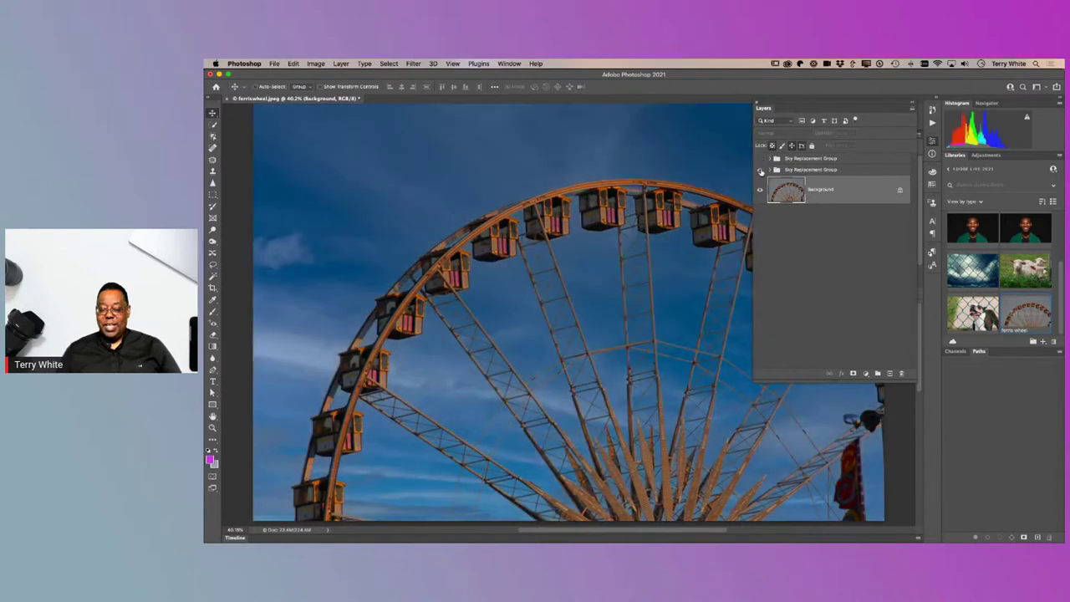
pyautogui.click(759, 170)
pyautogui.click(759, 158)
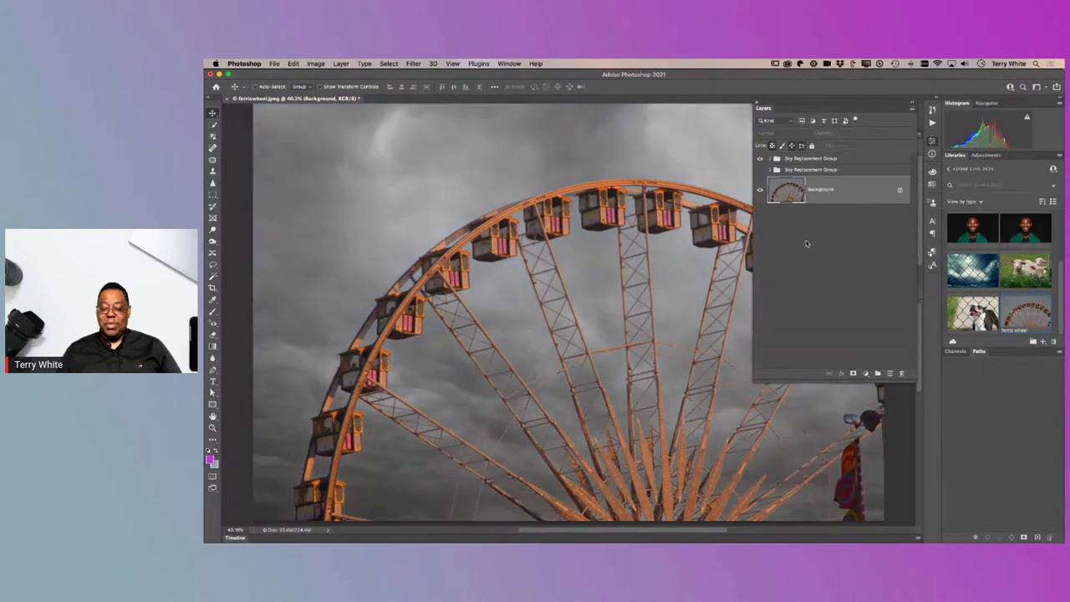